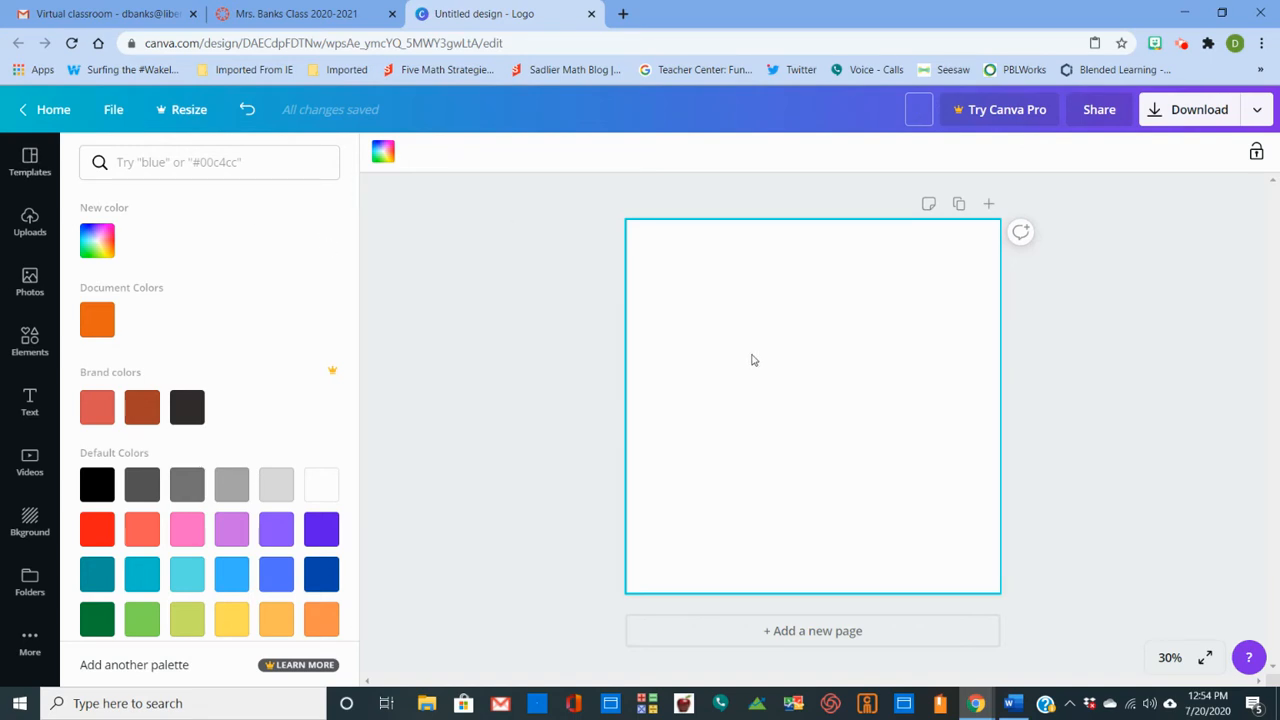
- Fill the blank logo page's background with bright red #ff1616
{"action": "left_click", "coordinate": [782, 391]}
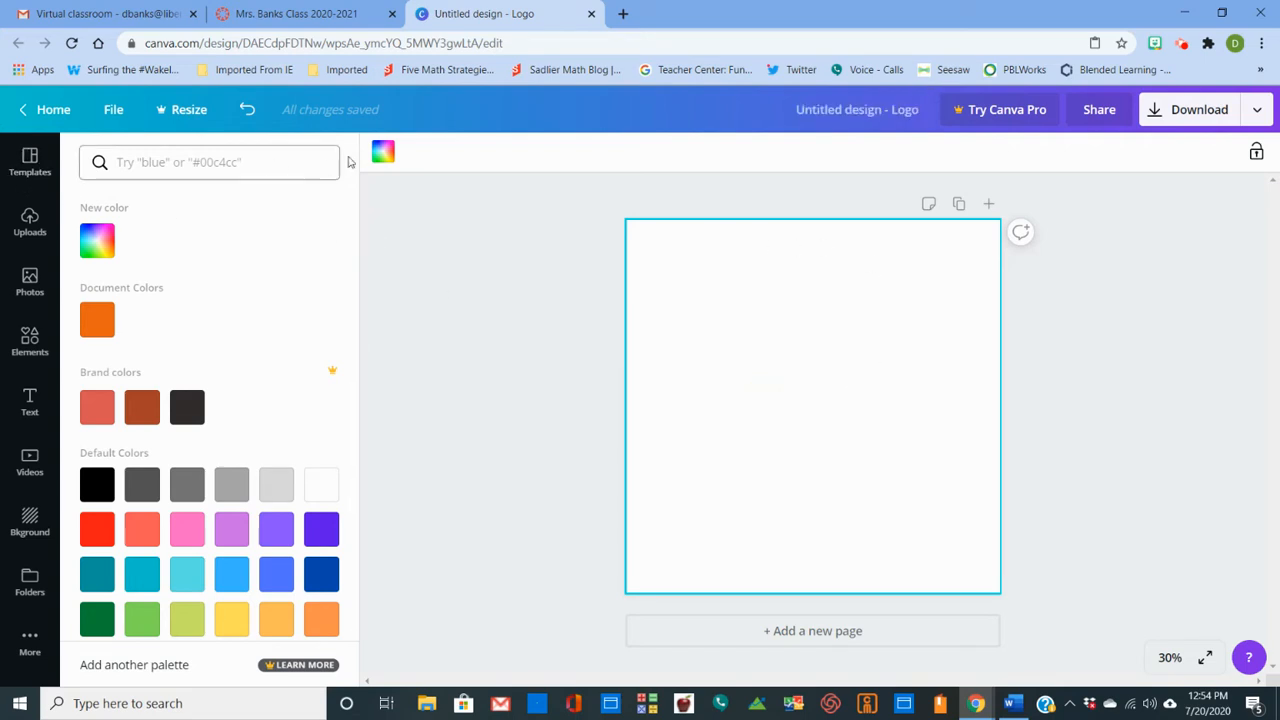
{"action": "left_click", "coordinate": [97, 529]}
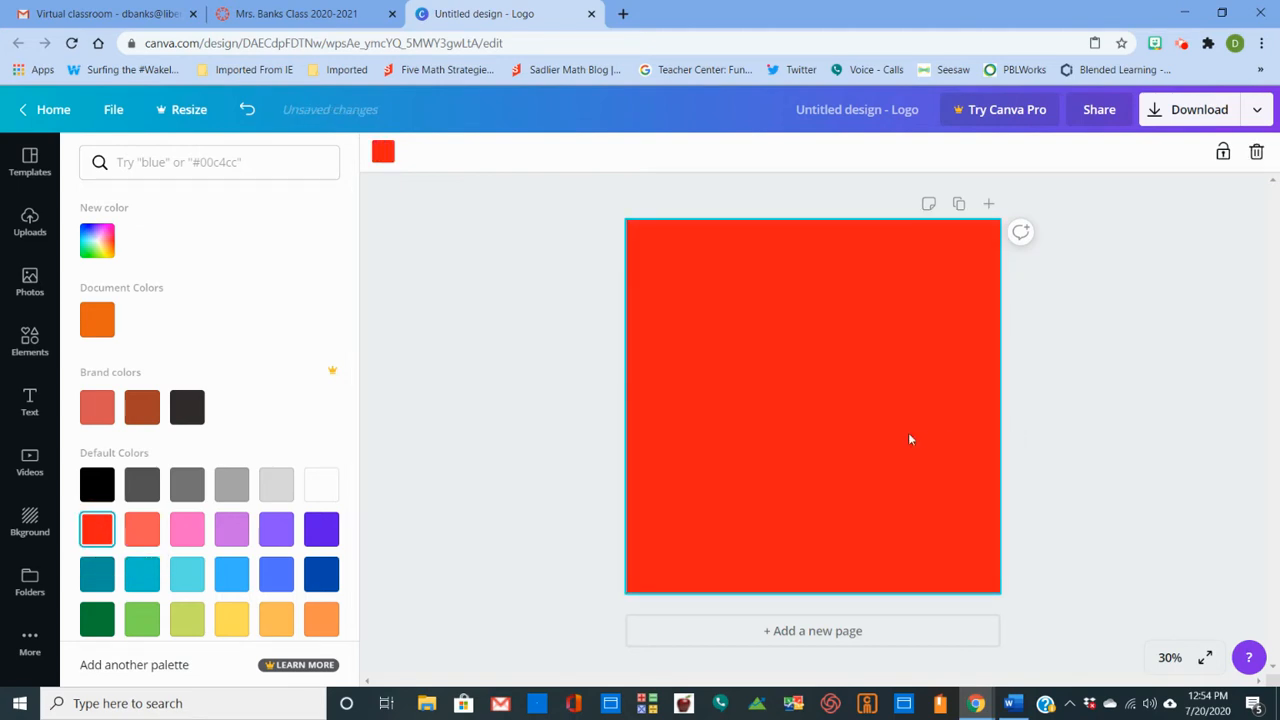
- Switch to the Word document and copy the black star icon
{"action": "left_click", "coordinate": [1012, 703]}
{"action": "left_click", "coordinate": [557, 320]}
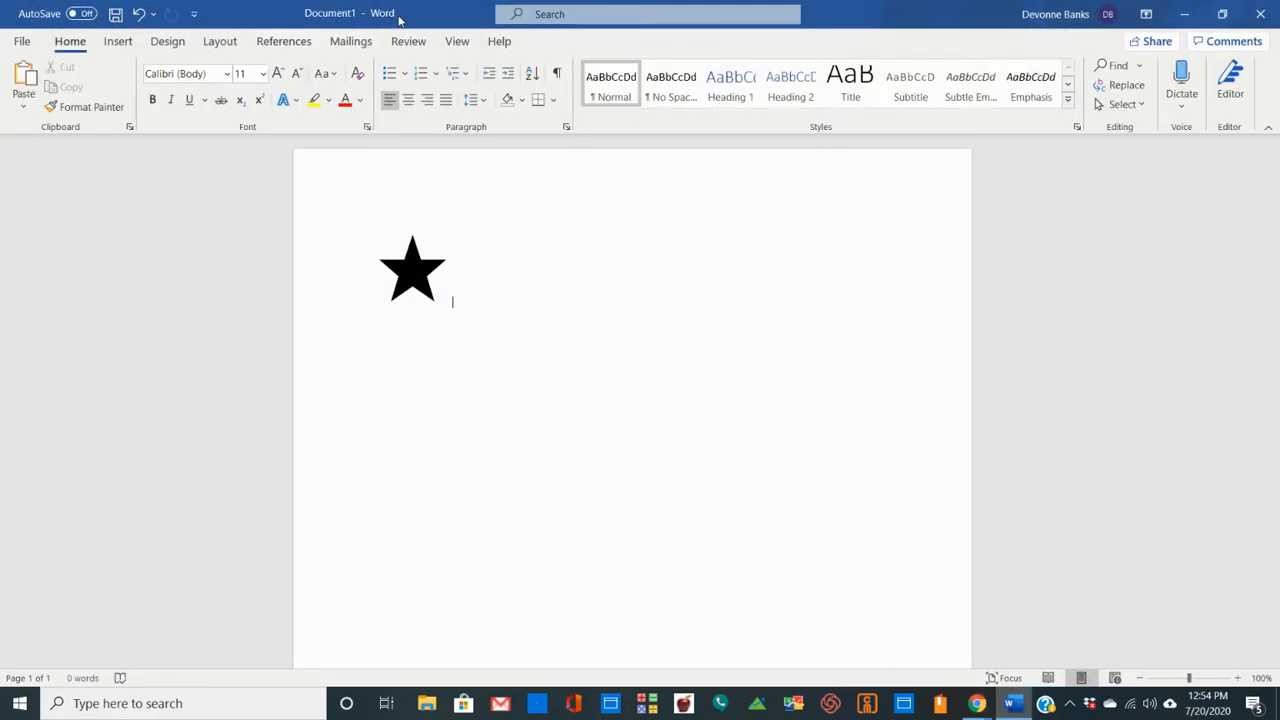
{"action": "left_click", "coordinate": [118, 41]}
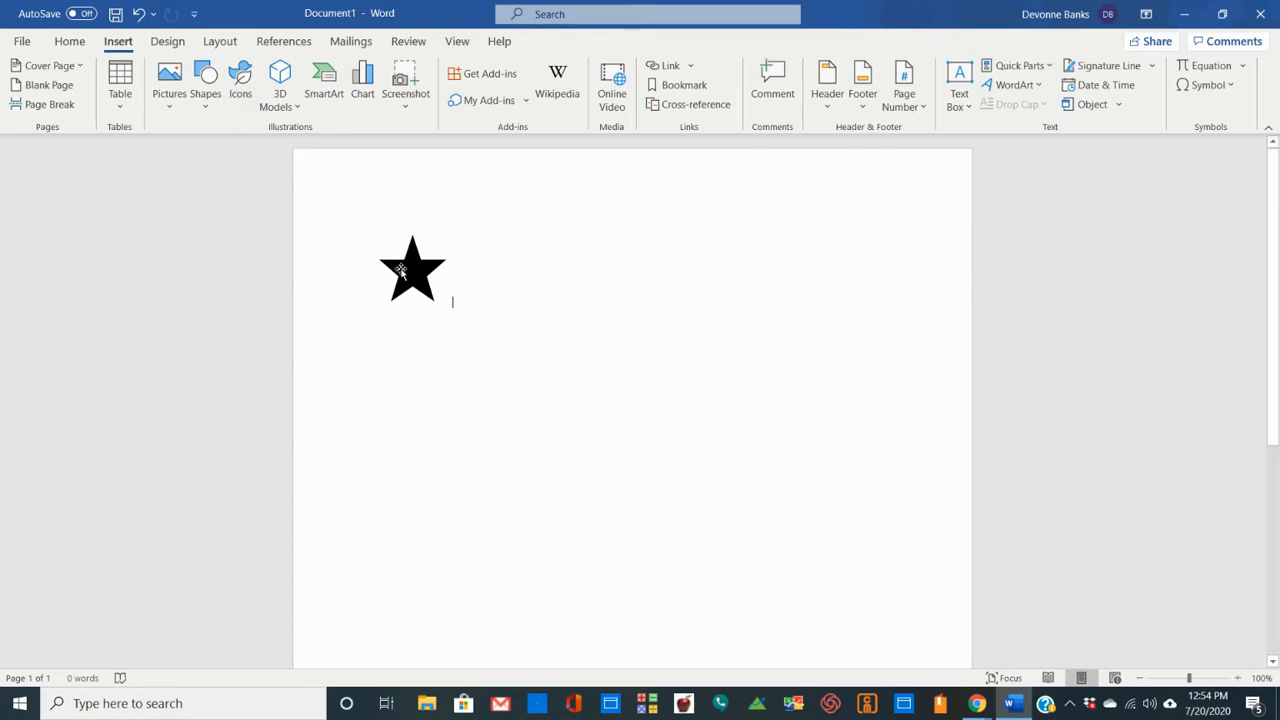
{"action": "left_click", "coordinate": [416, 271]}
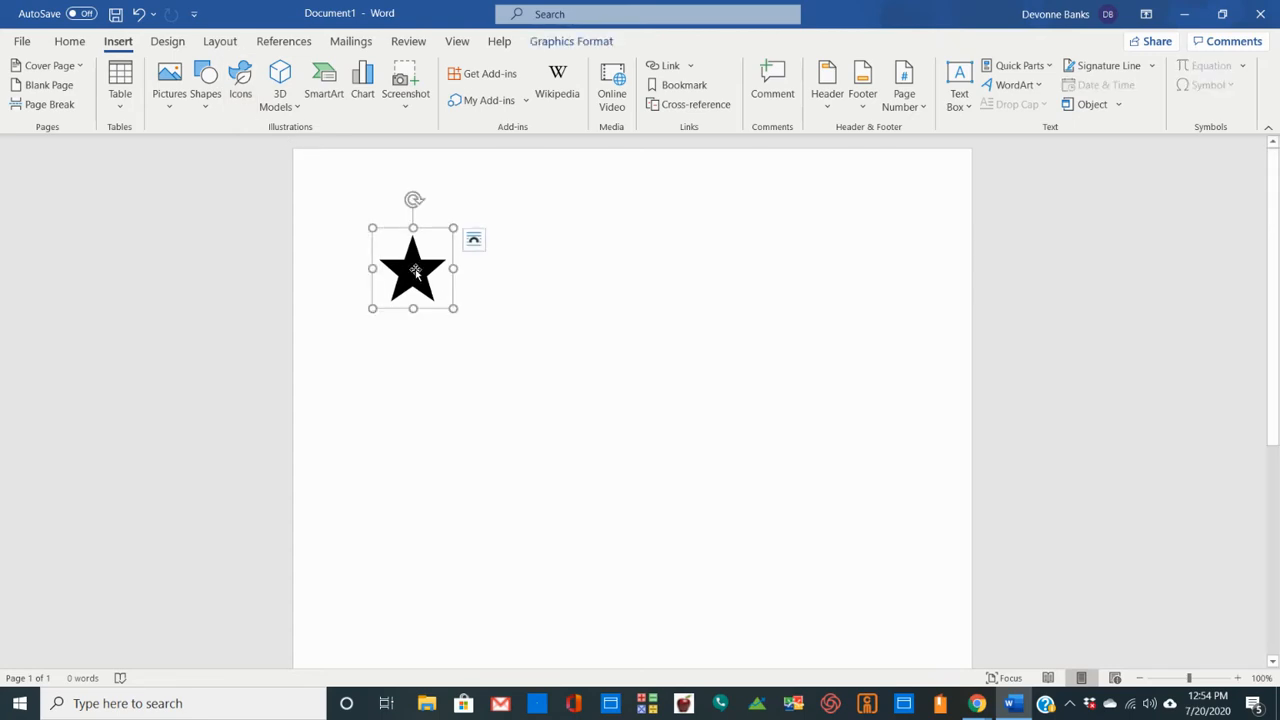
{"action": "right_click", "coordinate": [416, 271]}
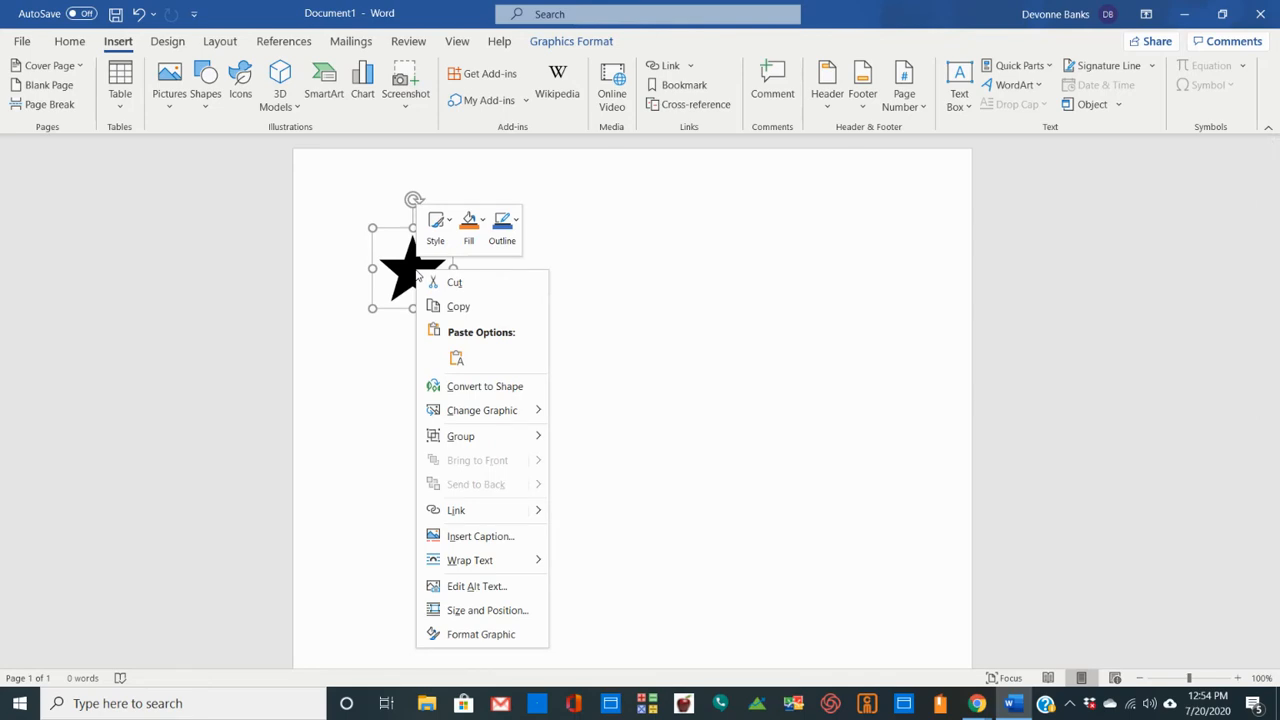
{"action": "left_click", "coordinate": [456, 307]}
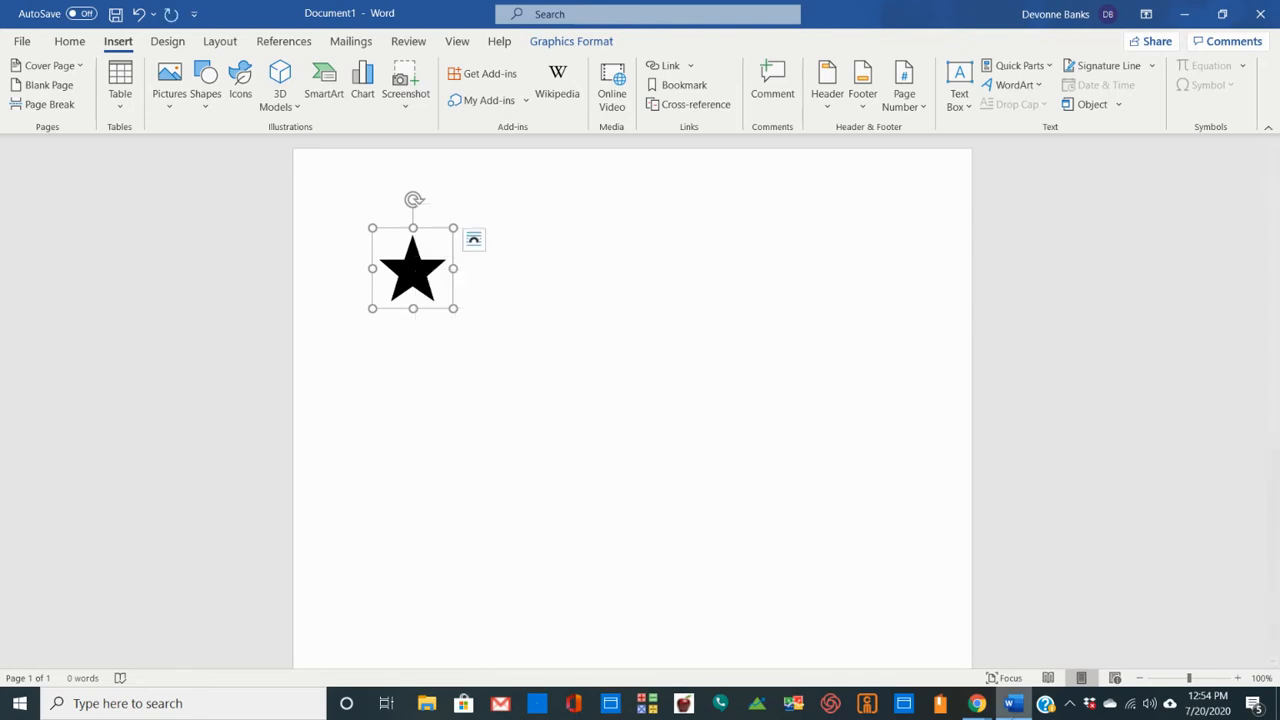
- Return to the Canva logo design and paste the copied star onto the red page
{"action": "left_click", "coordinate": [980, 710]}
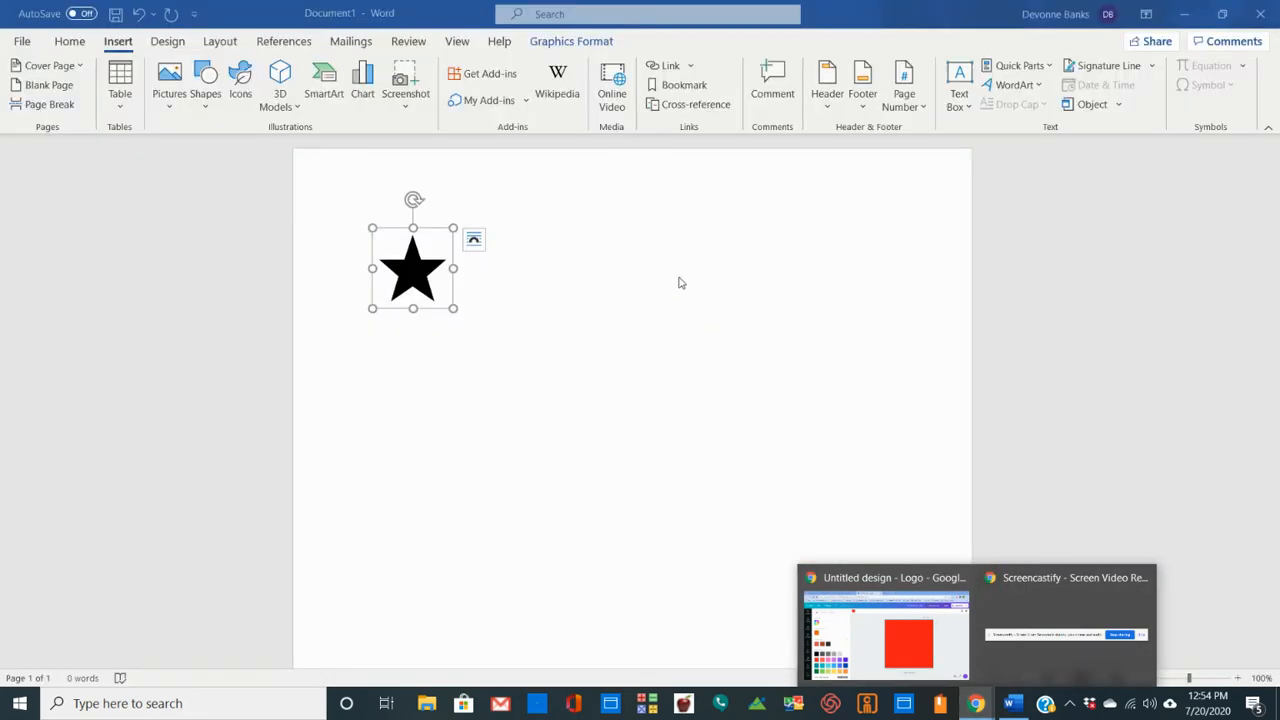
{"action": "left_click", "coordinate": [918, 640]}
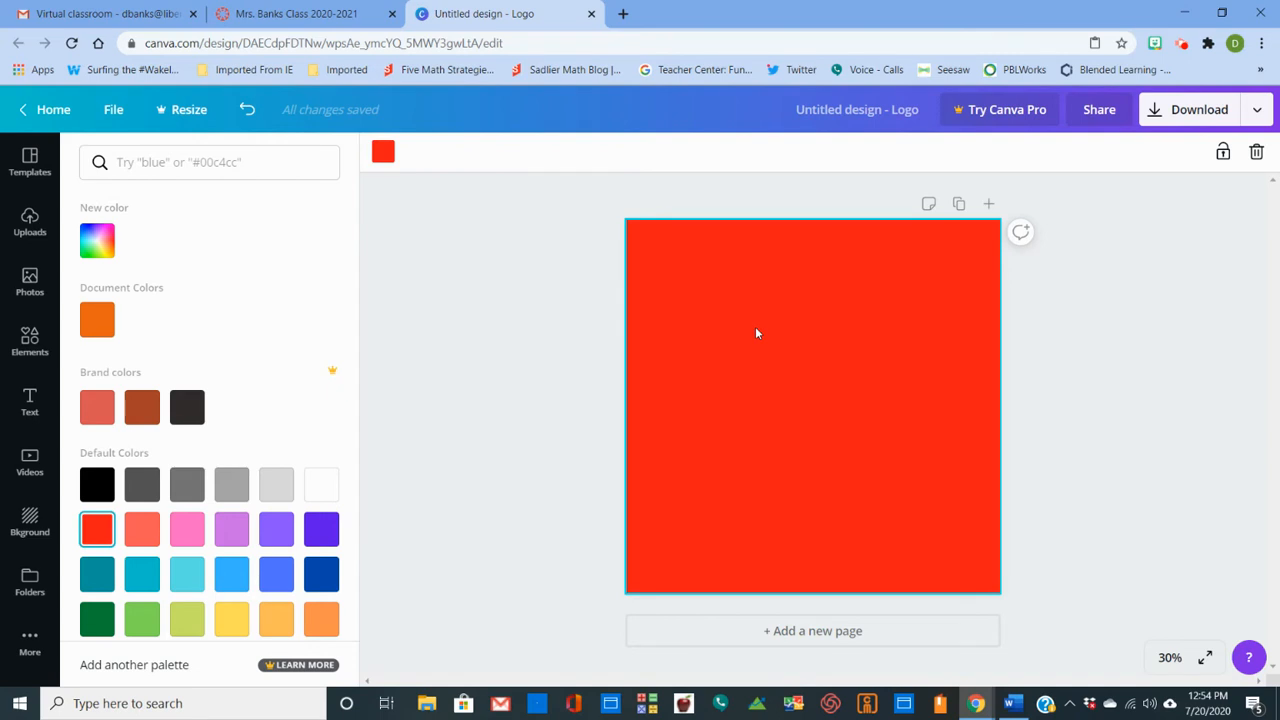
{"action": "key", "text": "ctrl+v"}
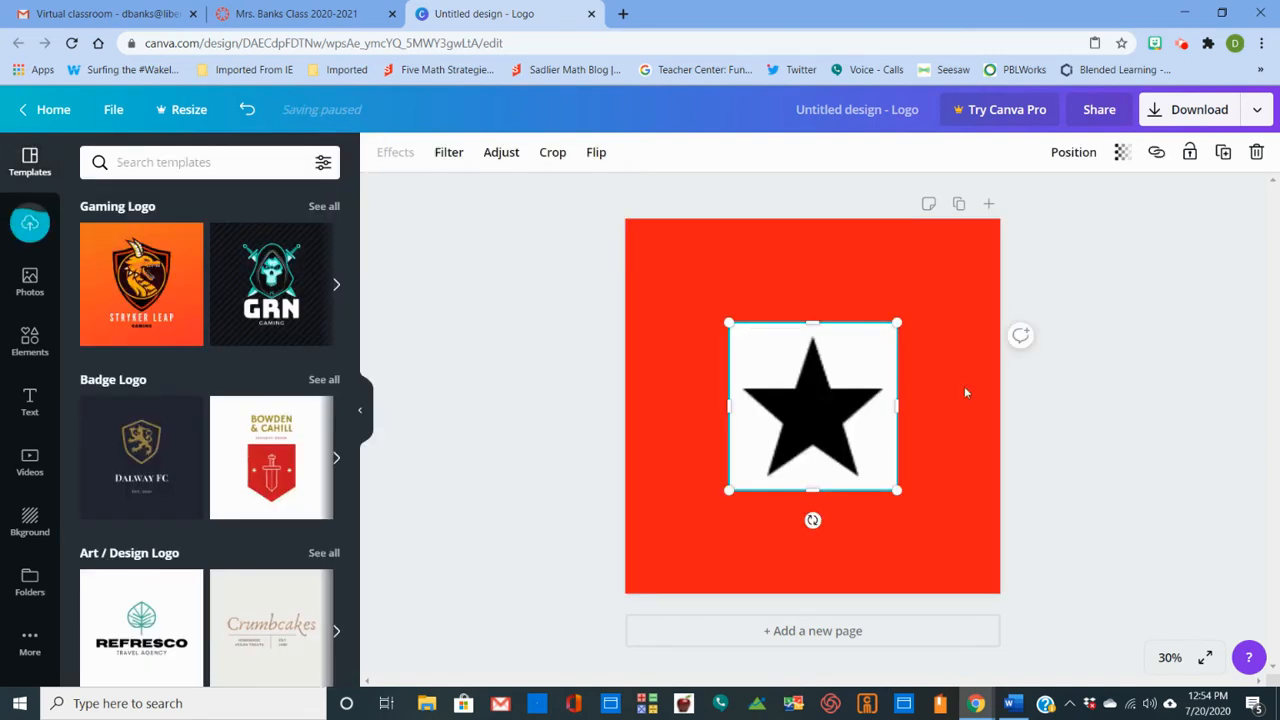
- Enlarge the star image on all four sides to about 1,080 wide, leaving an even red border around it
{"action": "left_click", "coordinate": [909, 378]}
{"action": "left_click", "coordinate": [811, 331]}
{"action": "left_click_drag", "start_coordinate": [811, 323], "coordinate": [811, 284]}
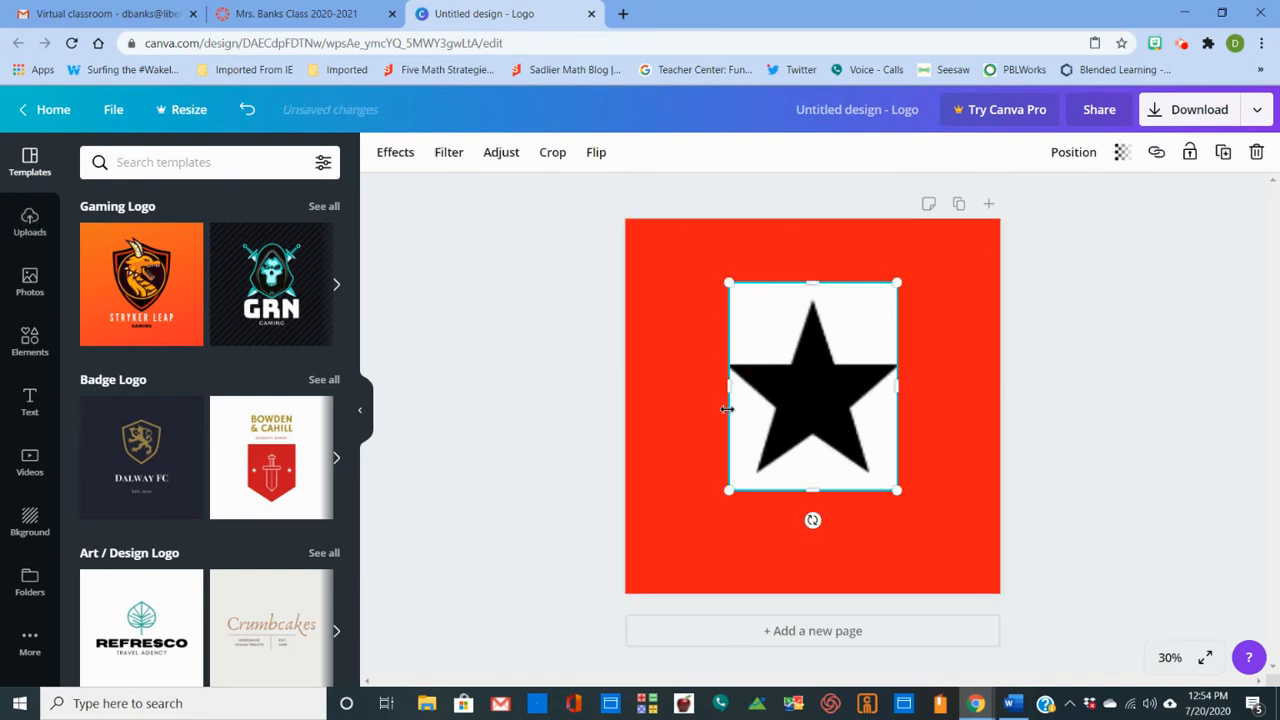
{"action": "left_click_drag", "start_coordinate": [727, 409], "coordinate": [677, 393]}
{"action": "left_click_drag", "start_coordinate": [887, 394], "coordinate": [946, 392]}
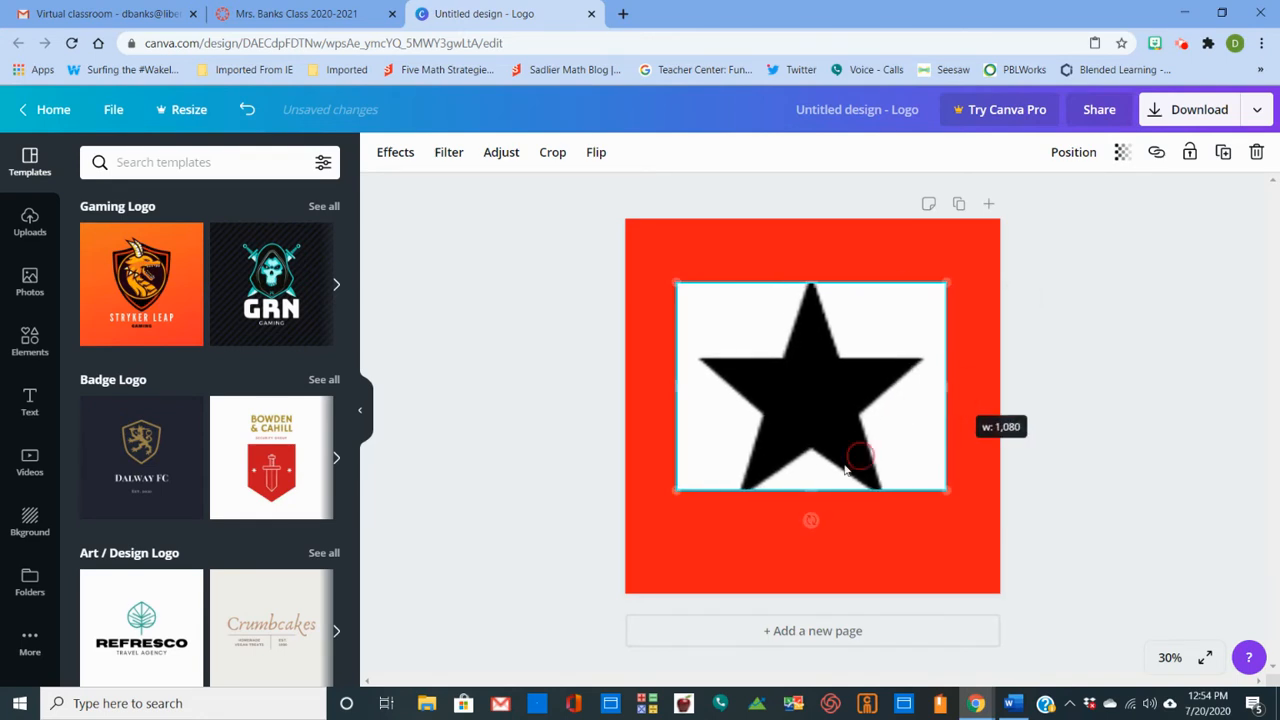
{"action": "left_click_drag", "start_coordinate": [806, 489], "coordinate": [802, 538]}
{"action": "left_click_drag", "start_coordinate": [816, 283], "coordinate": [814, 265]}
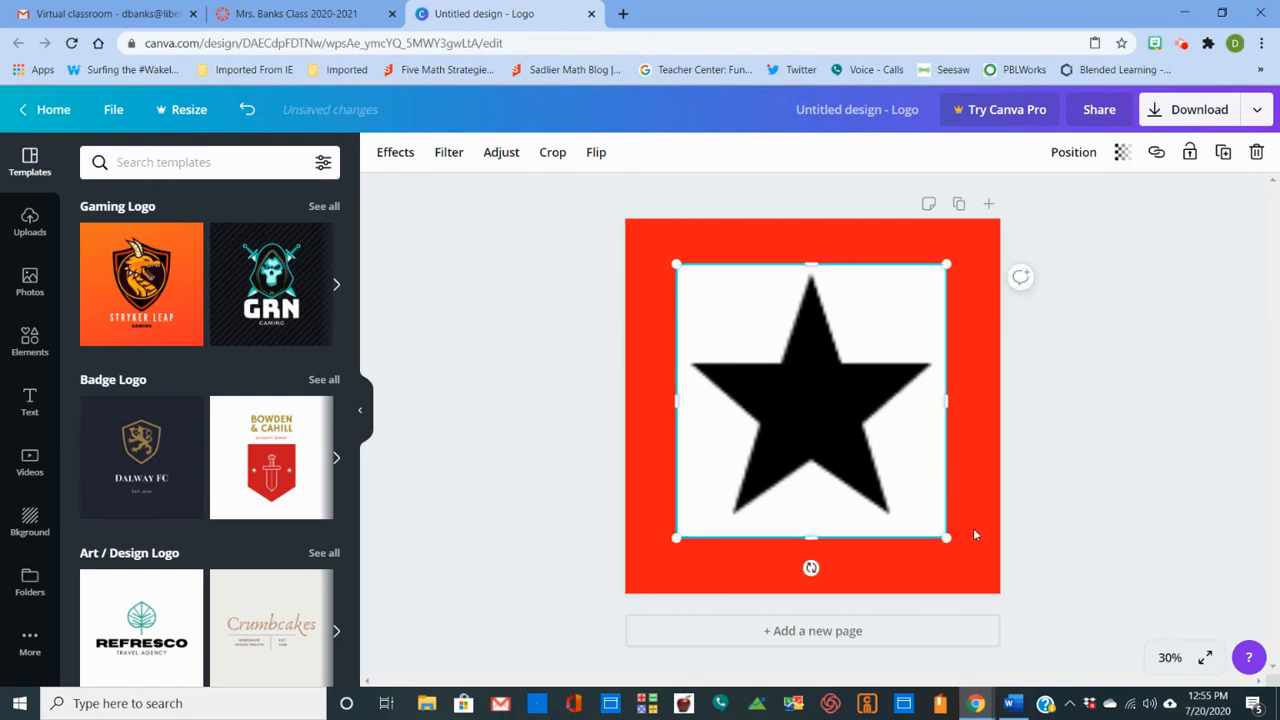
{"action": "left_click", "coordinate": [1086, 547]}
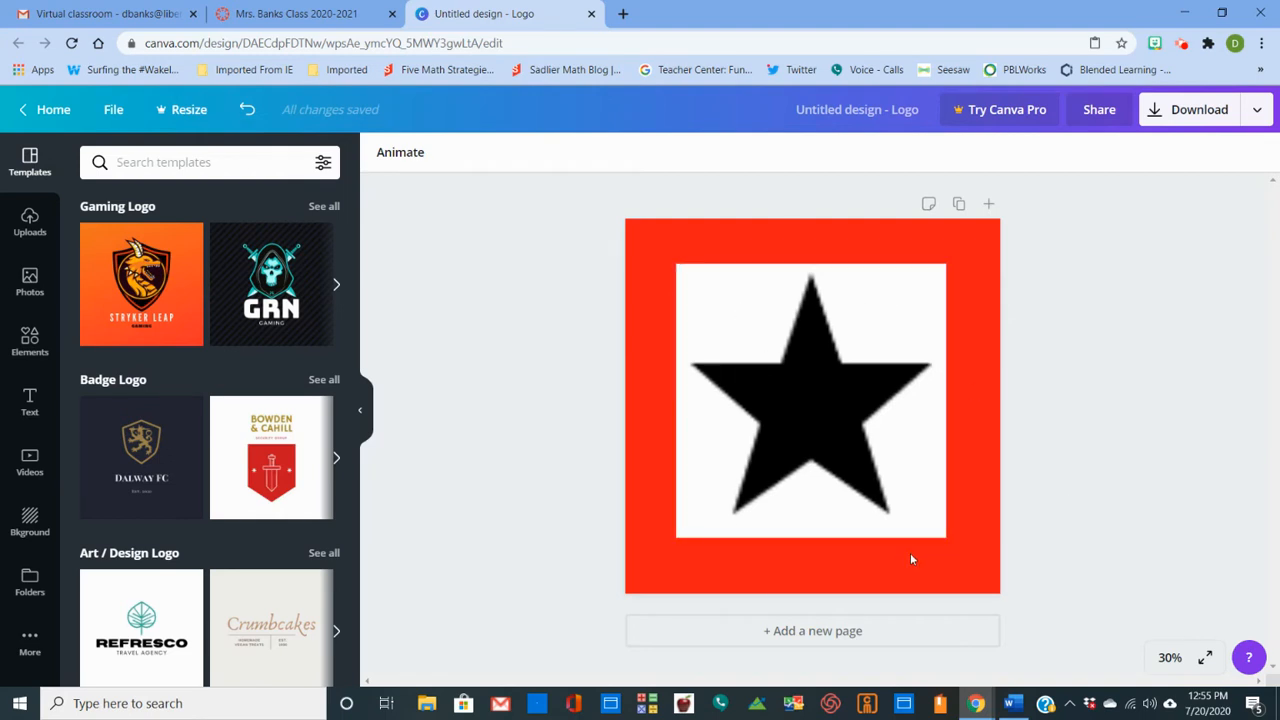
- Rename the design "Early Finishers"
{"action": "left_click", "coordinate": [810, 117]}
{"action": "type", "text": "Early Fi"}
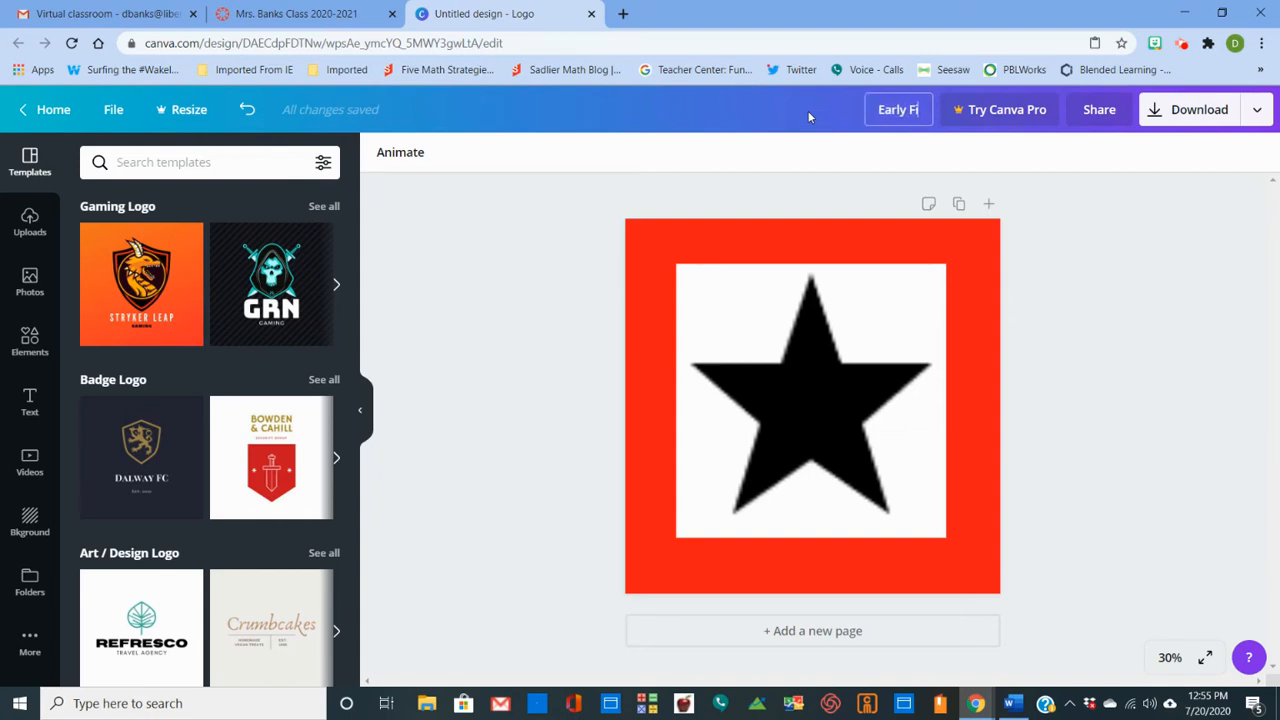
{"action": "type", "text": "nishers"}
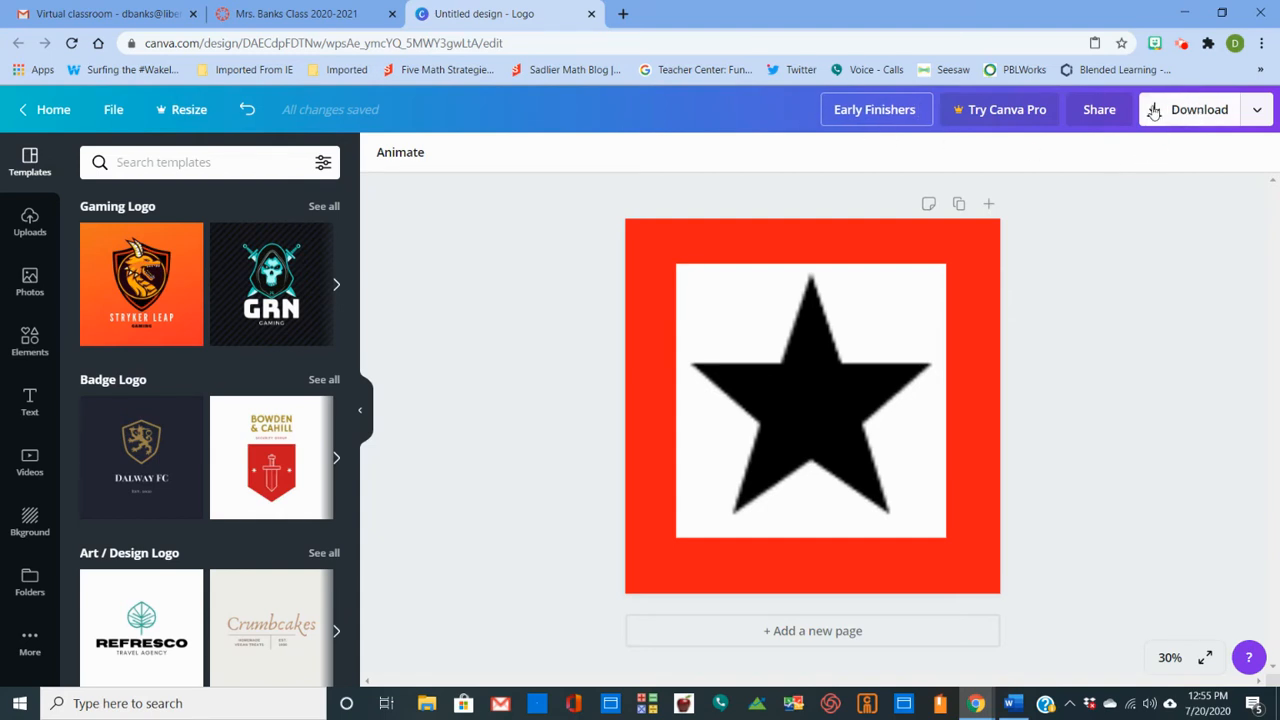
- Download the finished logo as a PNG and dismiss the Canva Pro trial offer
{"action": "left_click", "coordinate": [1154, 112]}
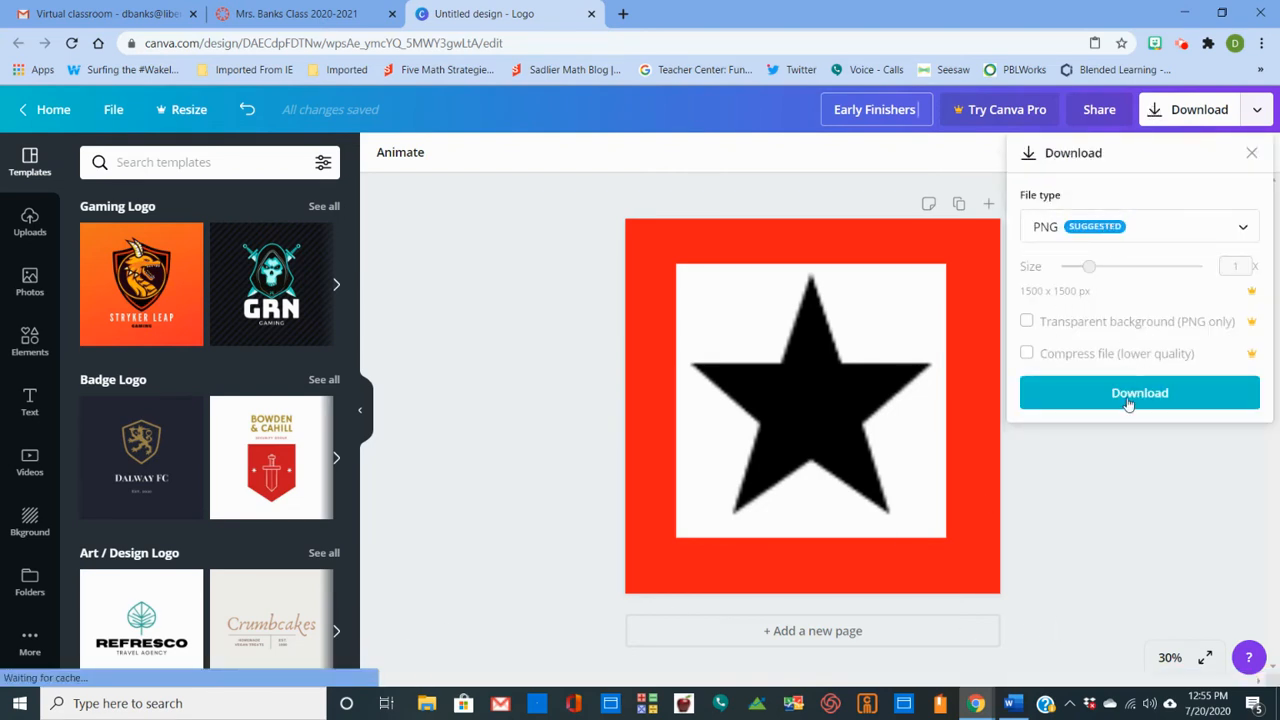
{"action": "left_click", "coordinate": [1128, 403]}
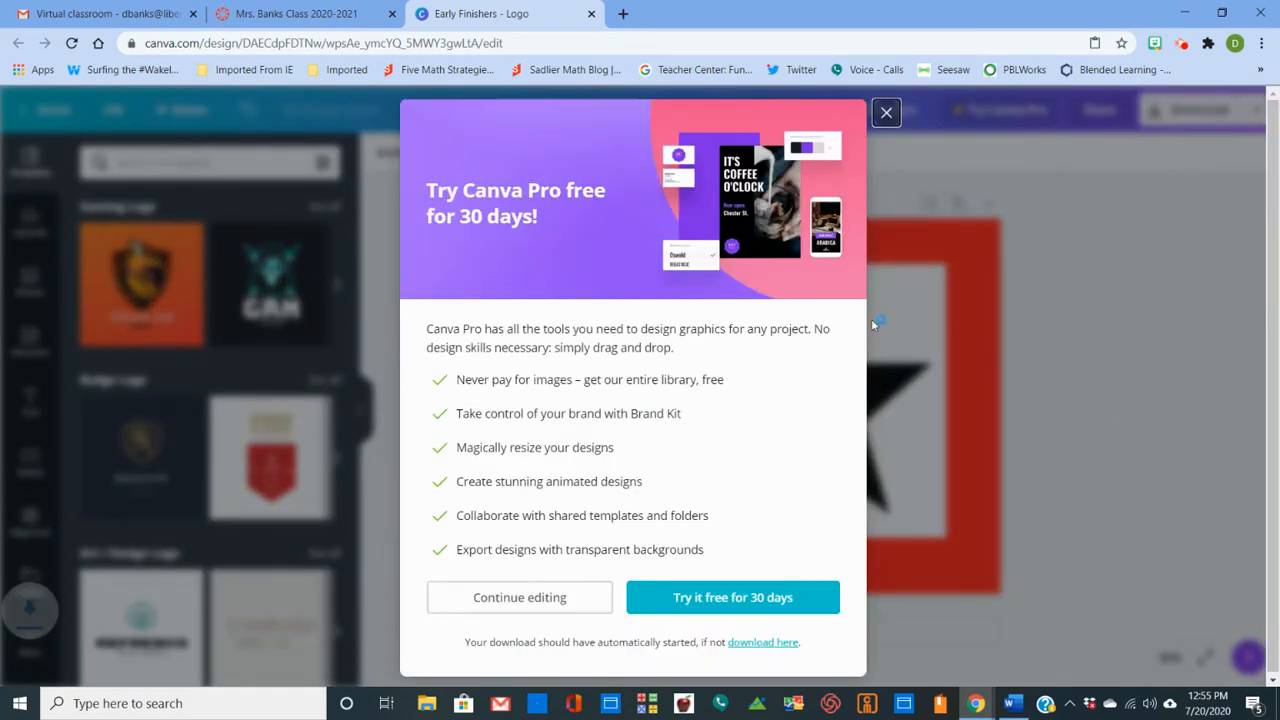
{"action": "left_click", "coordinate": [886, 114]}
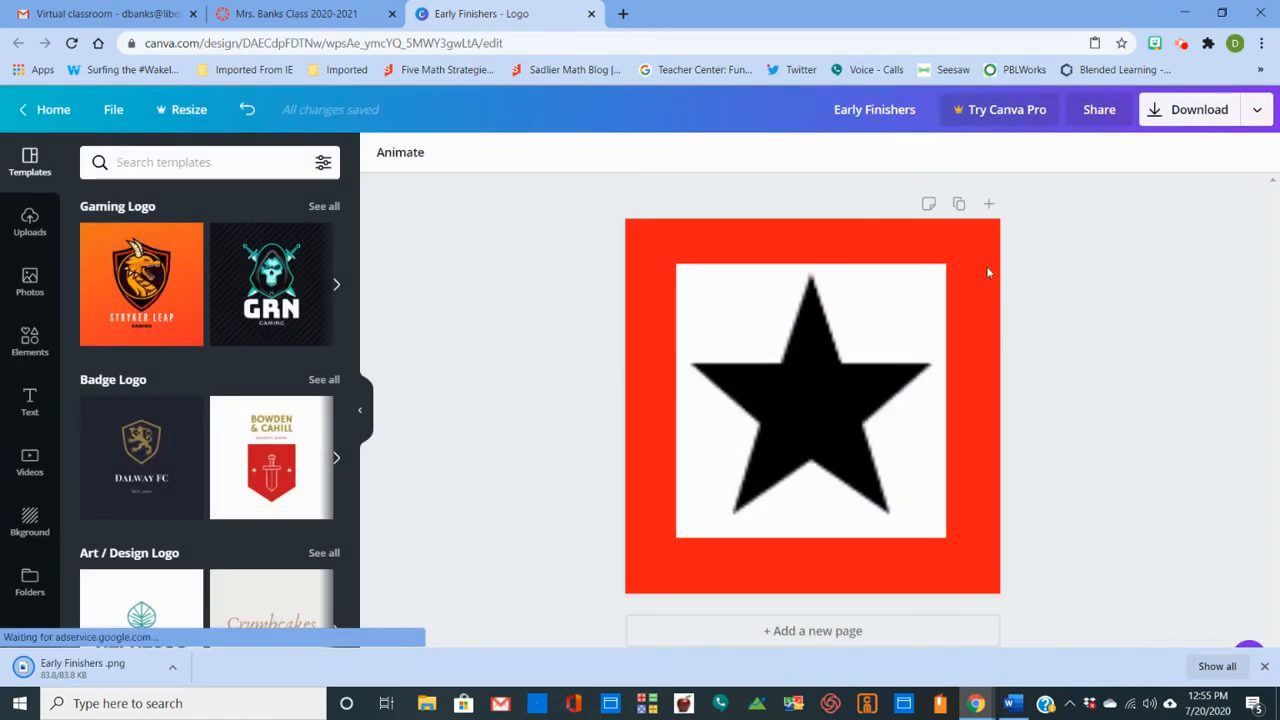
- Delete the star image from the page, keeping the red background for the next button
{"action": "left_click", "coordinate": [744, 313]}
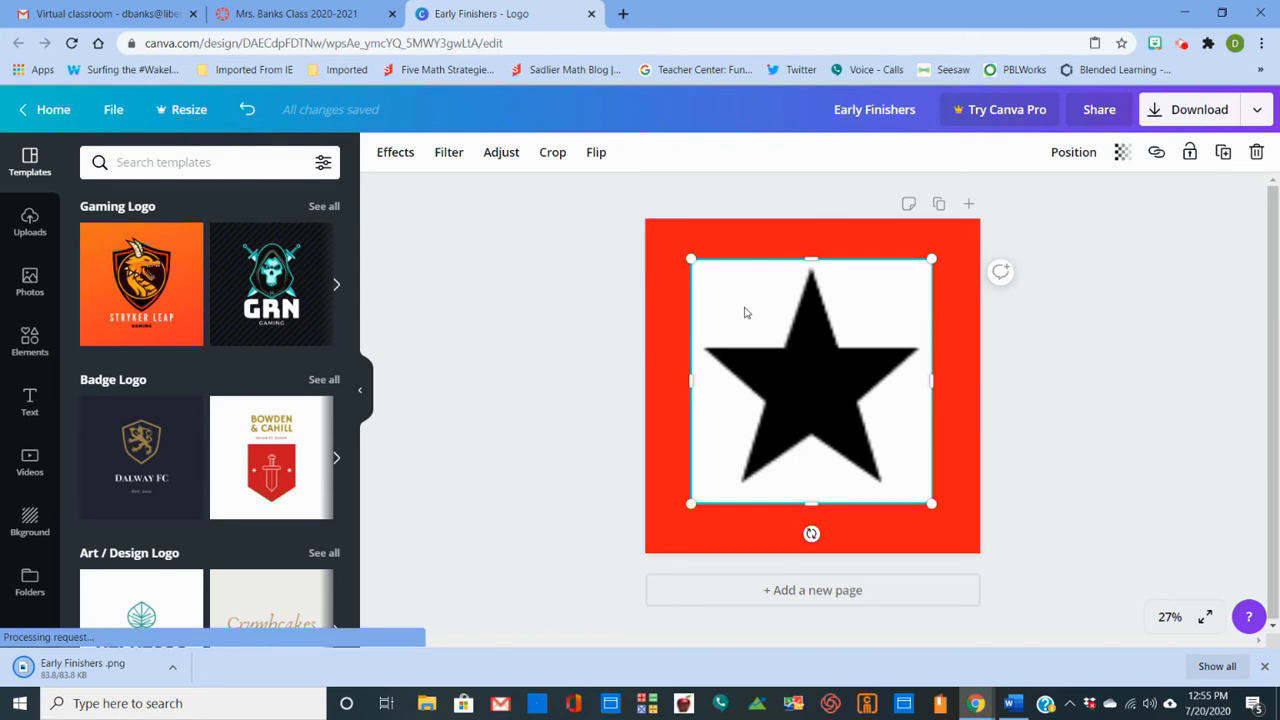
{"action": "key", "text": "Delete"}
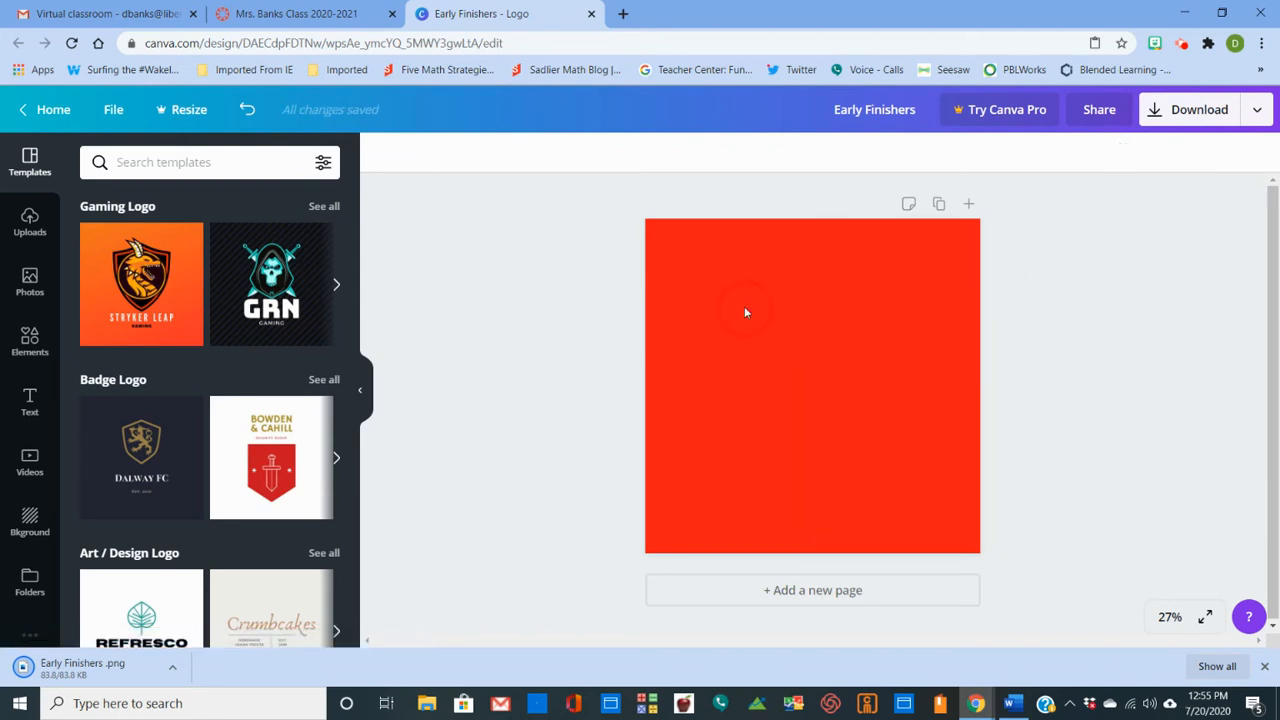
{"action": "left_click", "coordinate": [744, 306]}
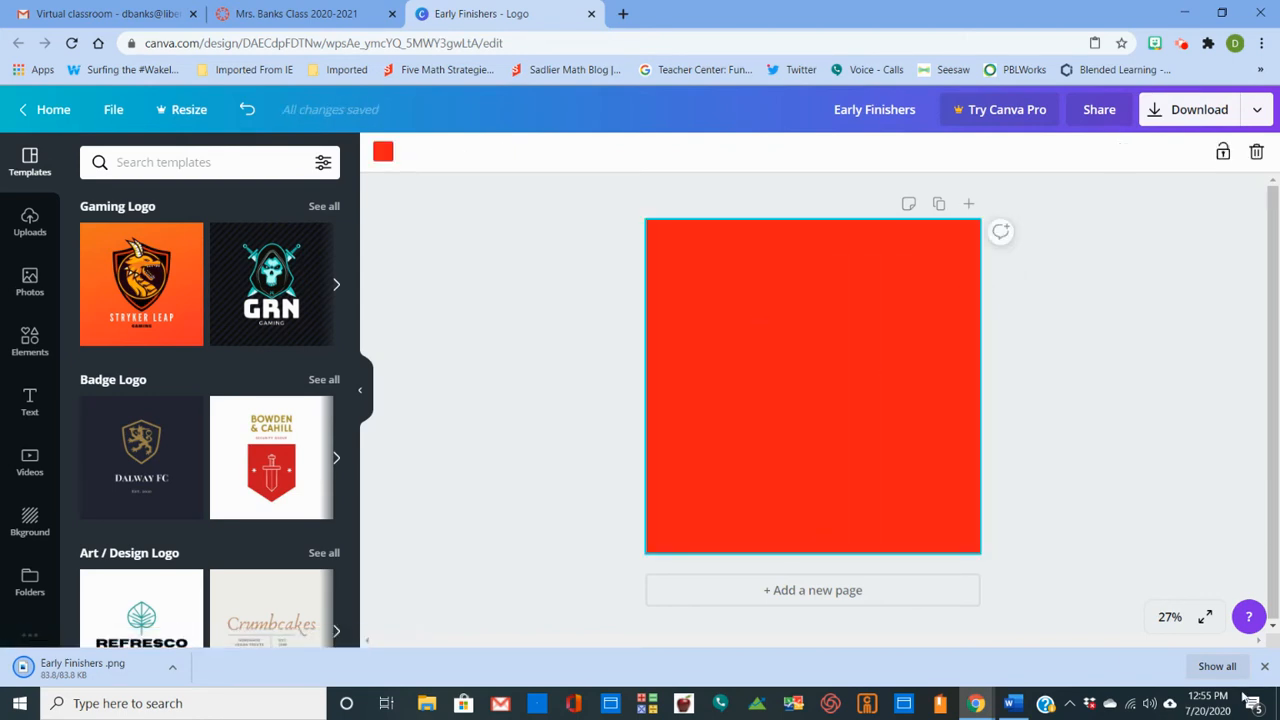
- Switch to Word and insert the solid black address book icon beside the star
{"action": "left_click", "coordinate": [1013, 704]}
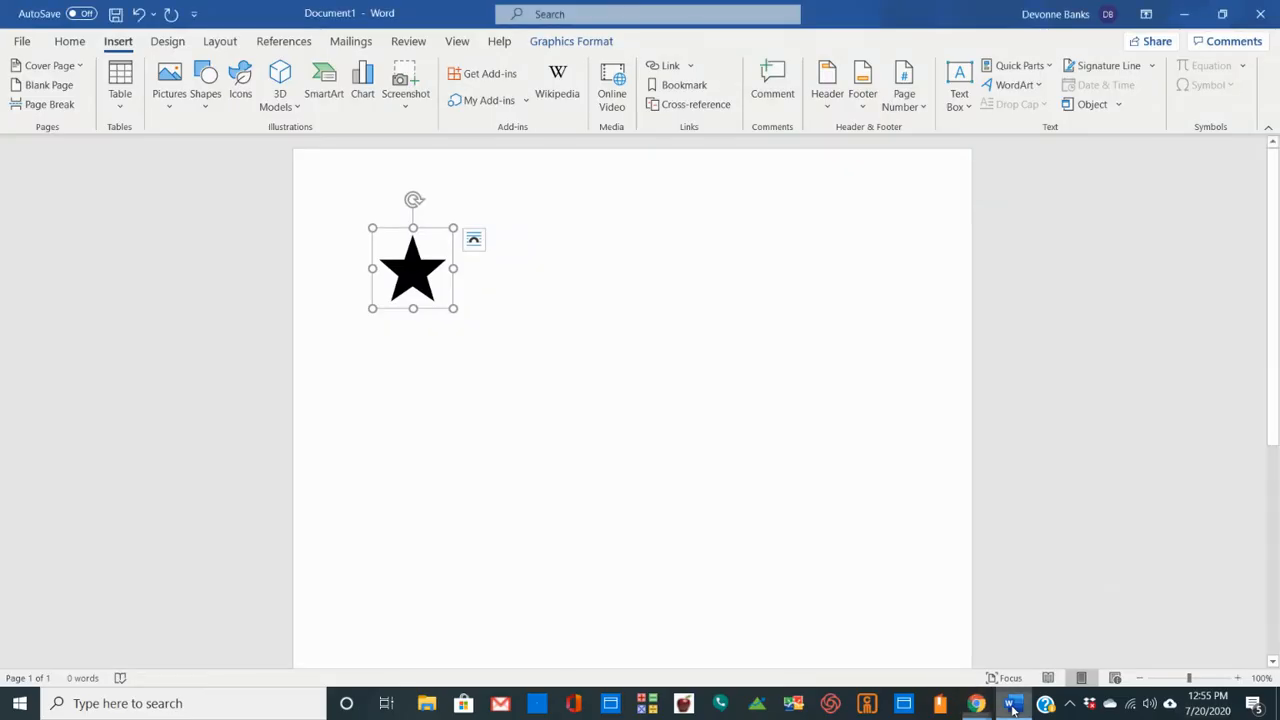
{"action": "left_click", "coordinate": [481, 308]}
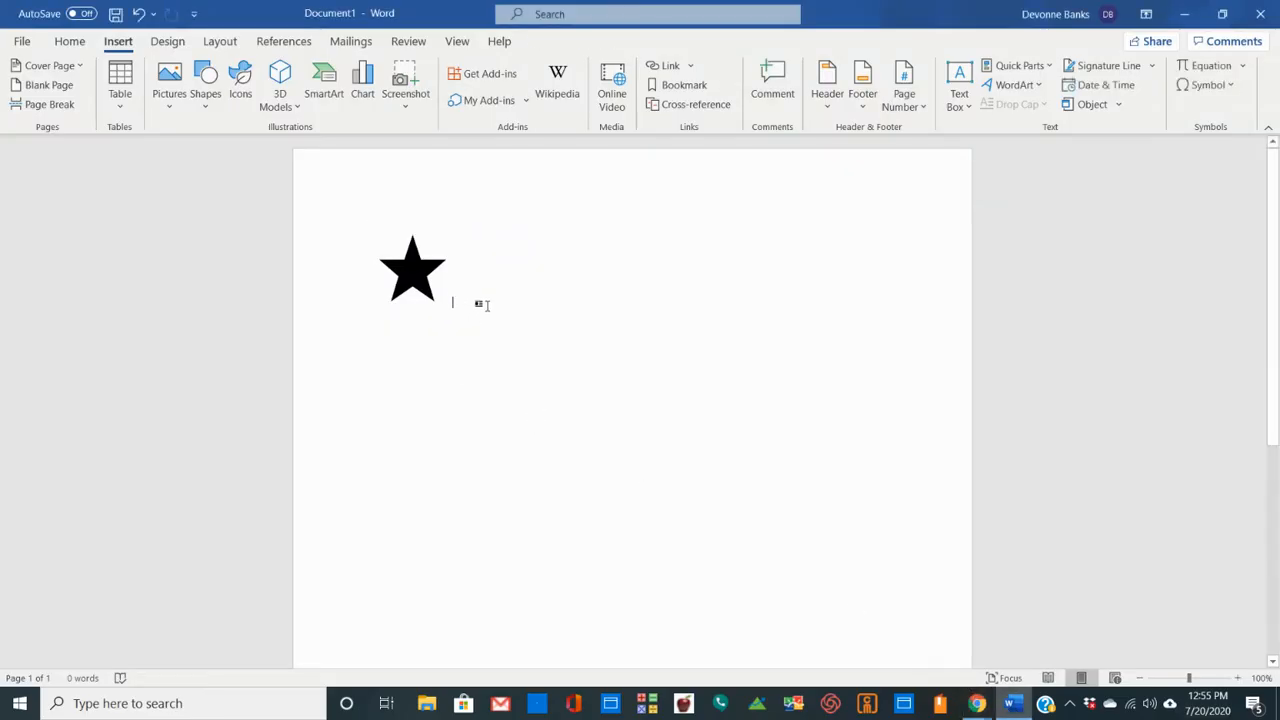
{"action": "left_click", "coordinate": [241, 88]}
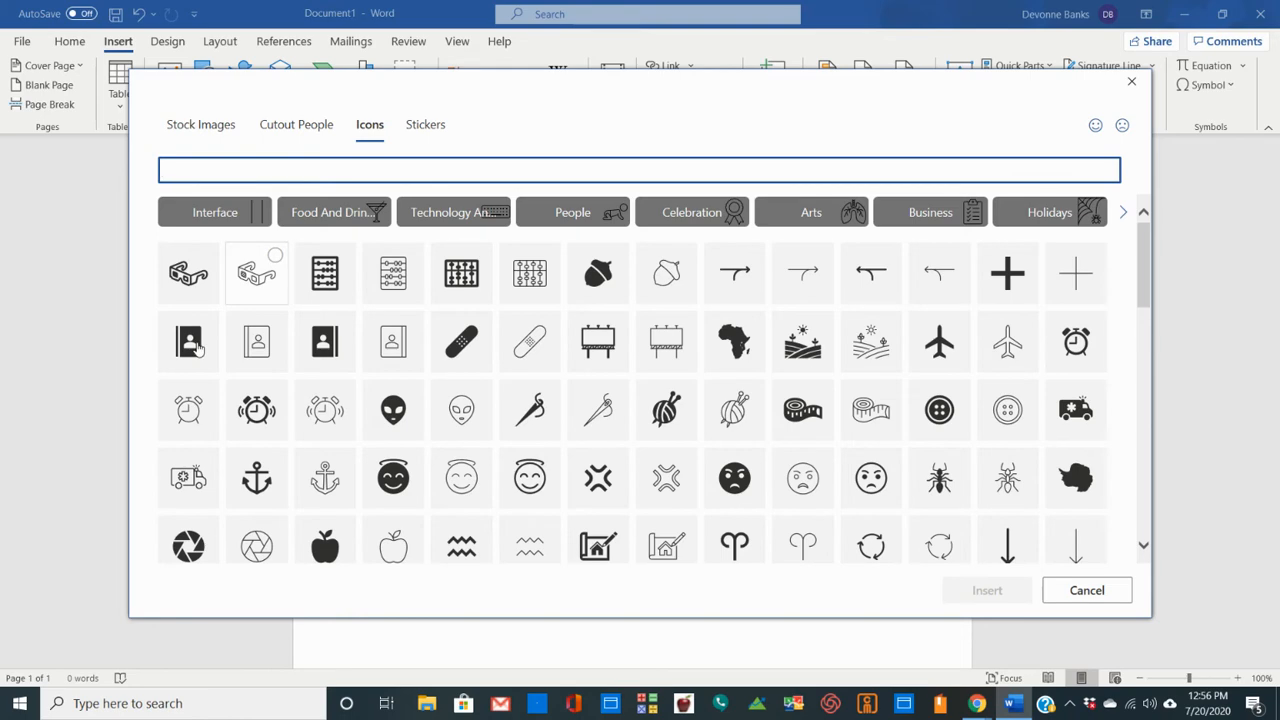
{"action": "left_click", "coordinate": [195, 345]}
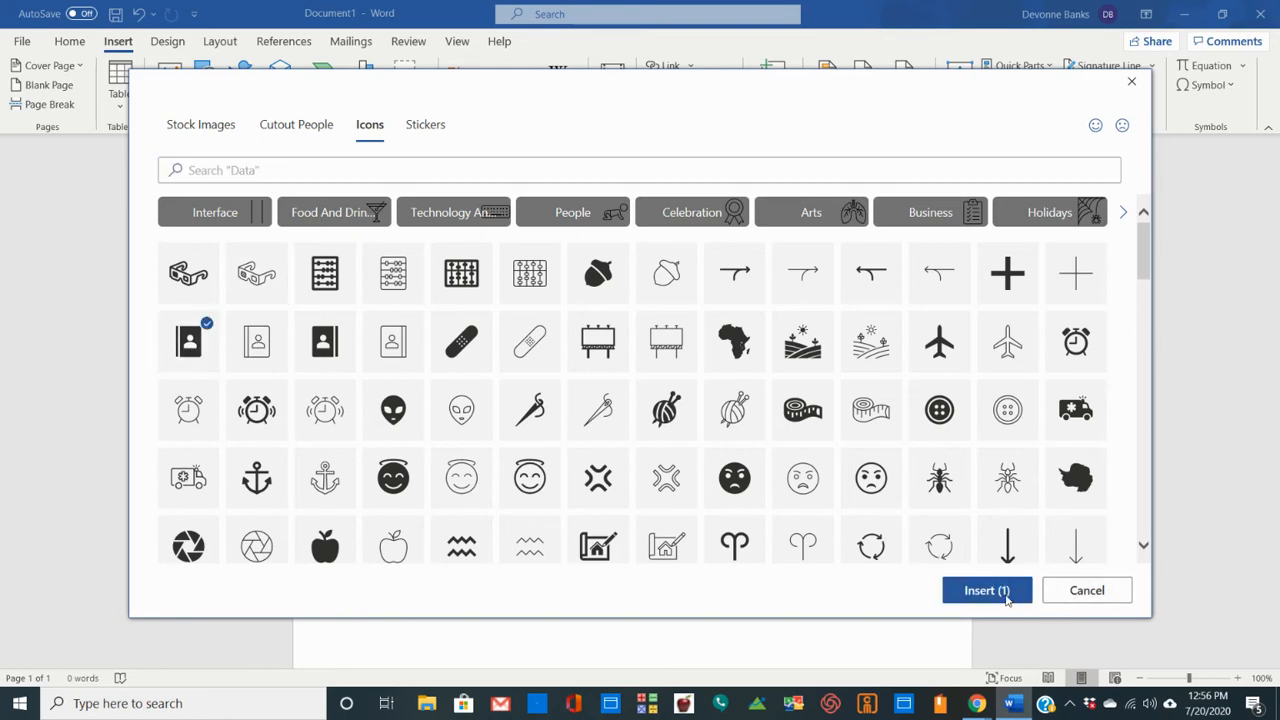
{"action": "left_click", "coordinate": [1005, 591]}
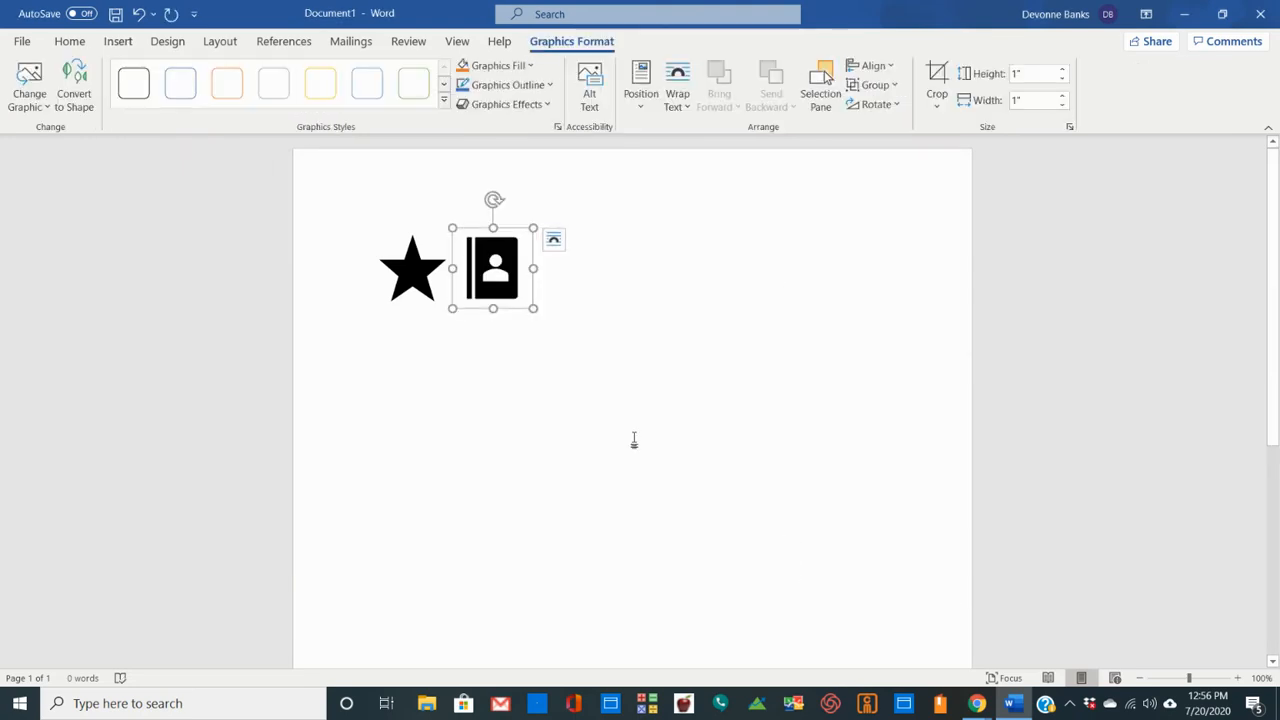
- Copy the address book icon and paste it onto the red page of the Canva design
{"action": "right_click", "coordinate": [497, 261]}
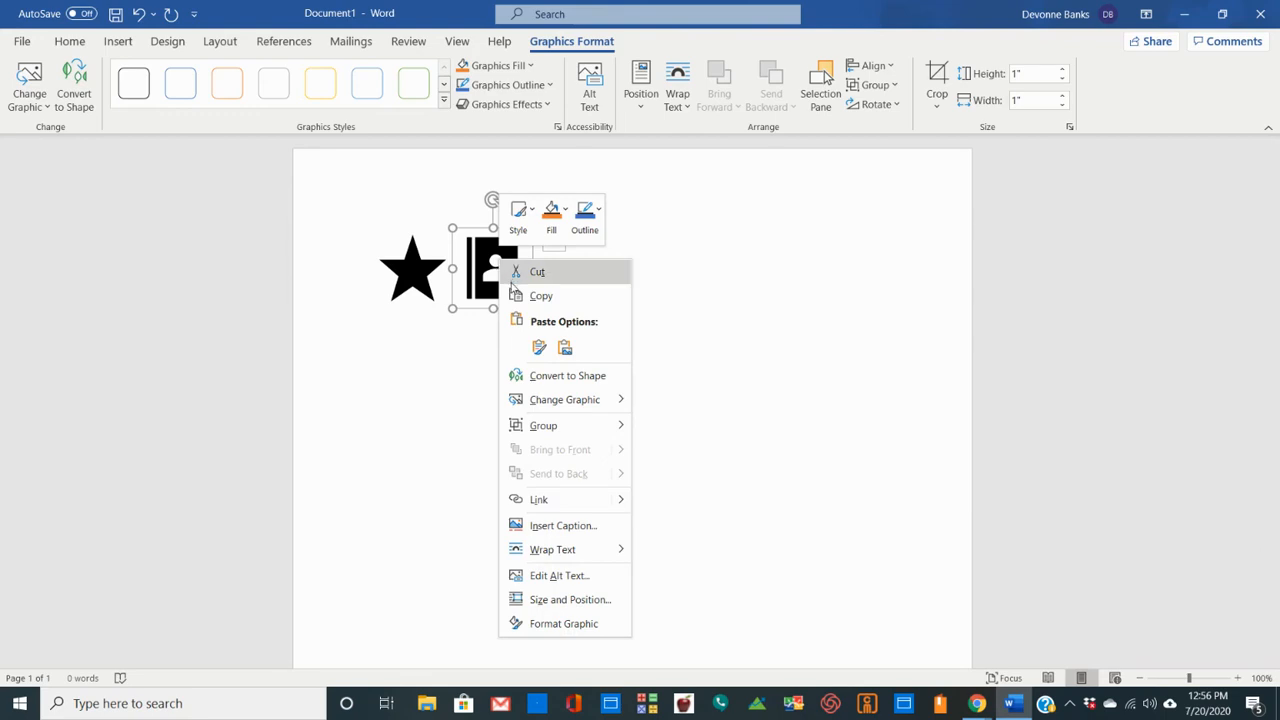
{"action": "left_click", "coordinate": [538, 296]}
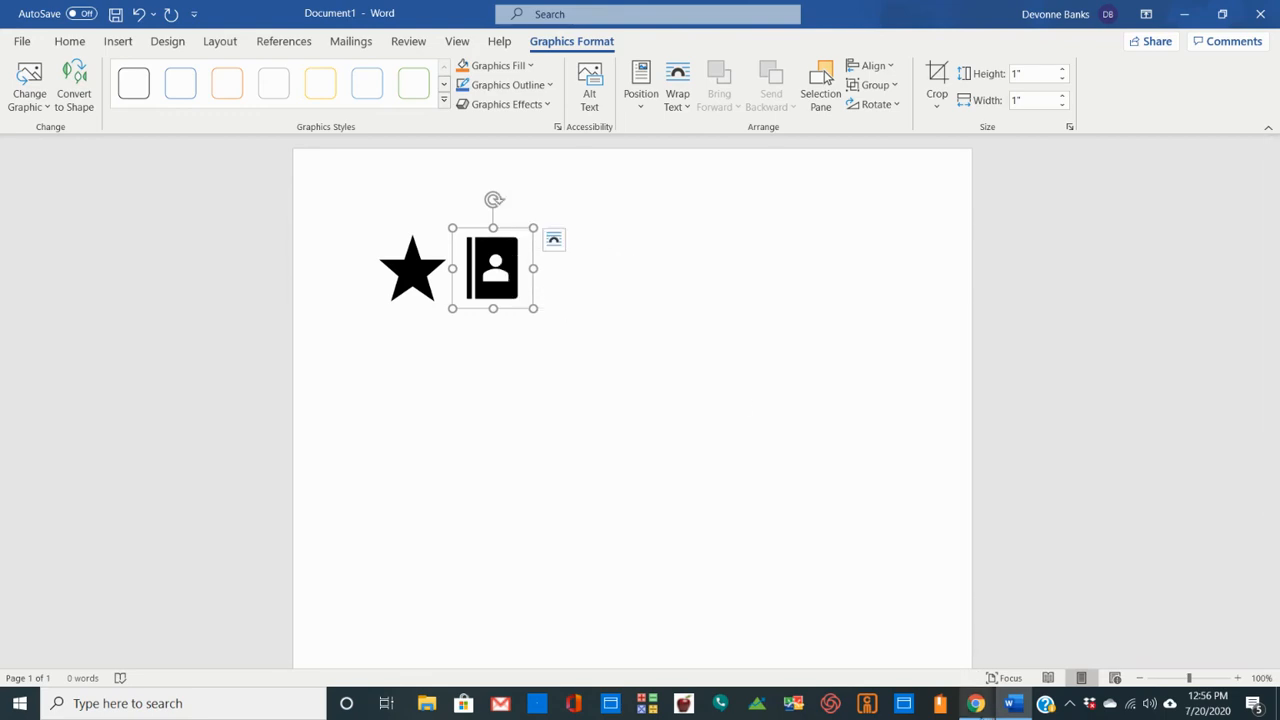
{"action": "mouse_move", "coordinate": [976, 703]}
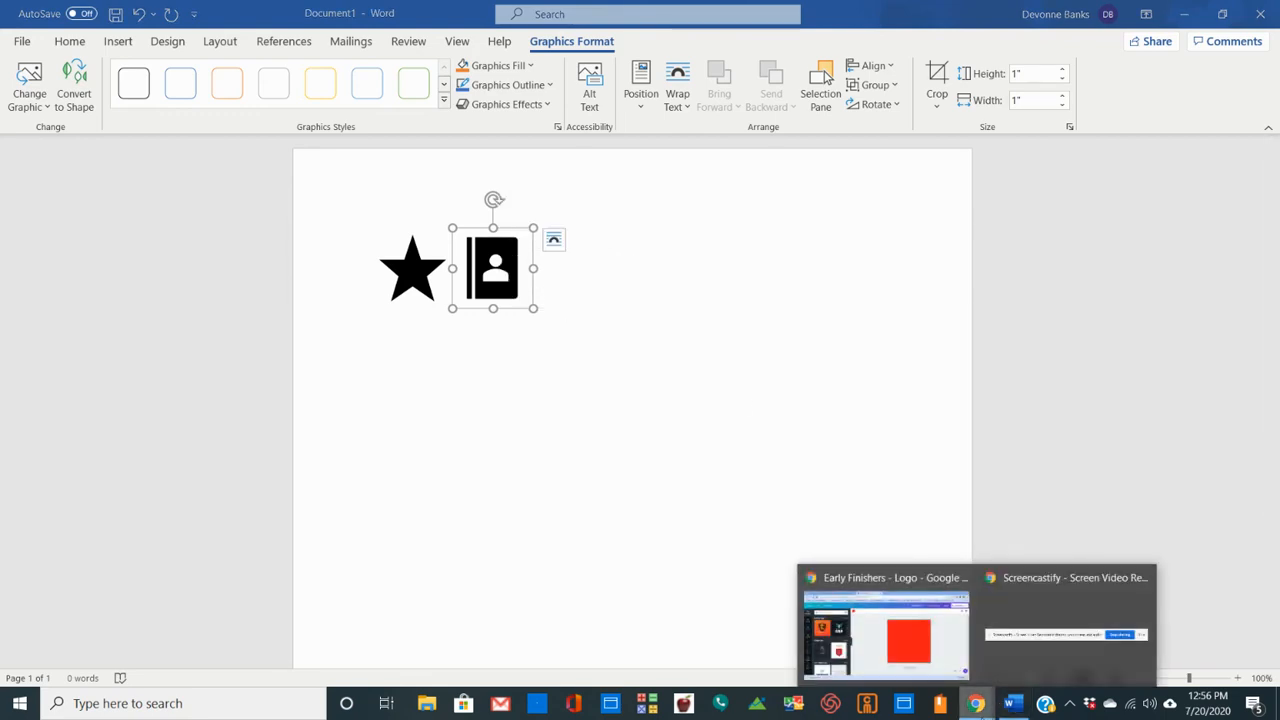
{"action": "left_click", "coordinate": [928, 655]}
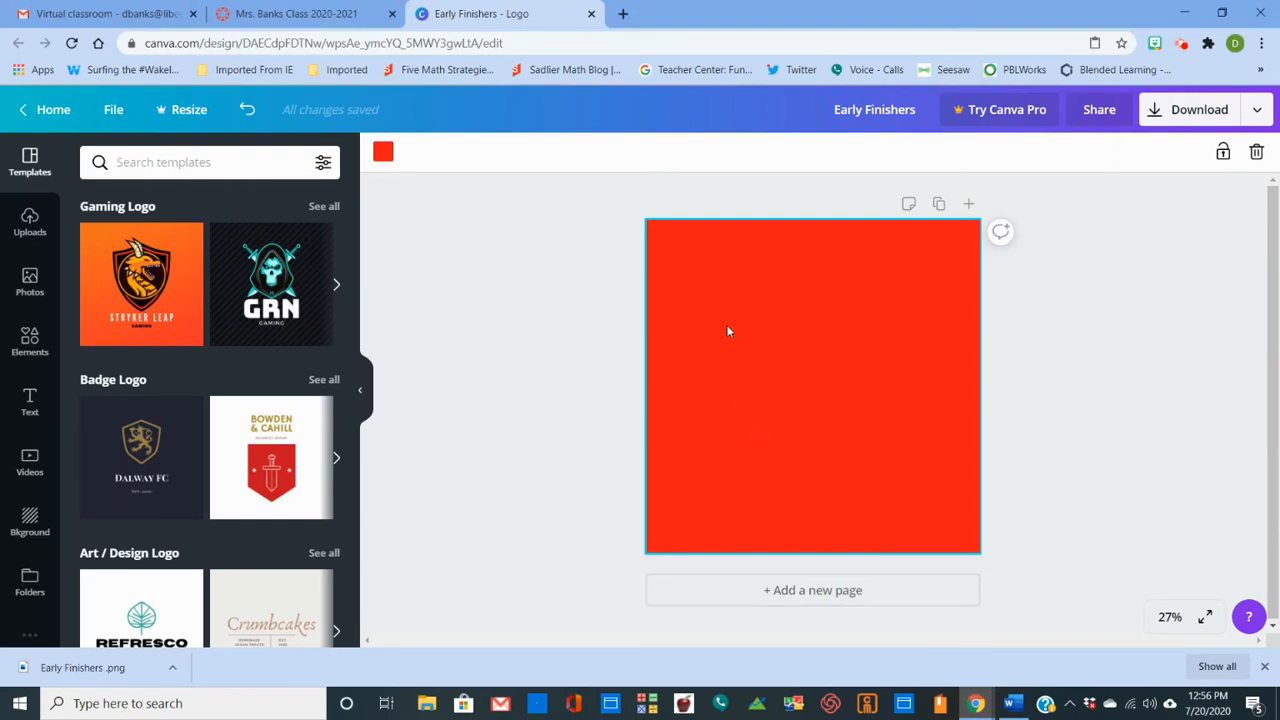
{"action": "key", "text": "ctrl+v"}
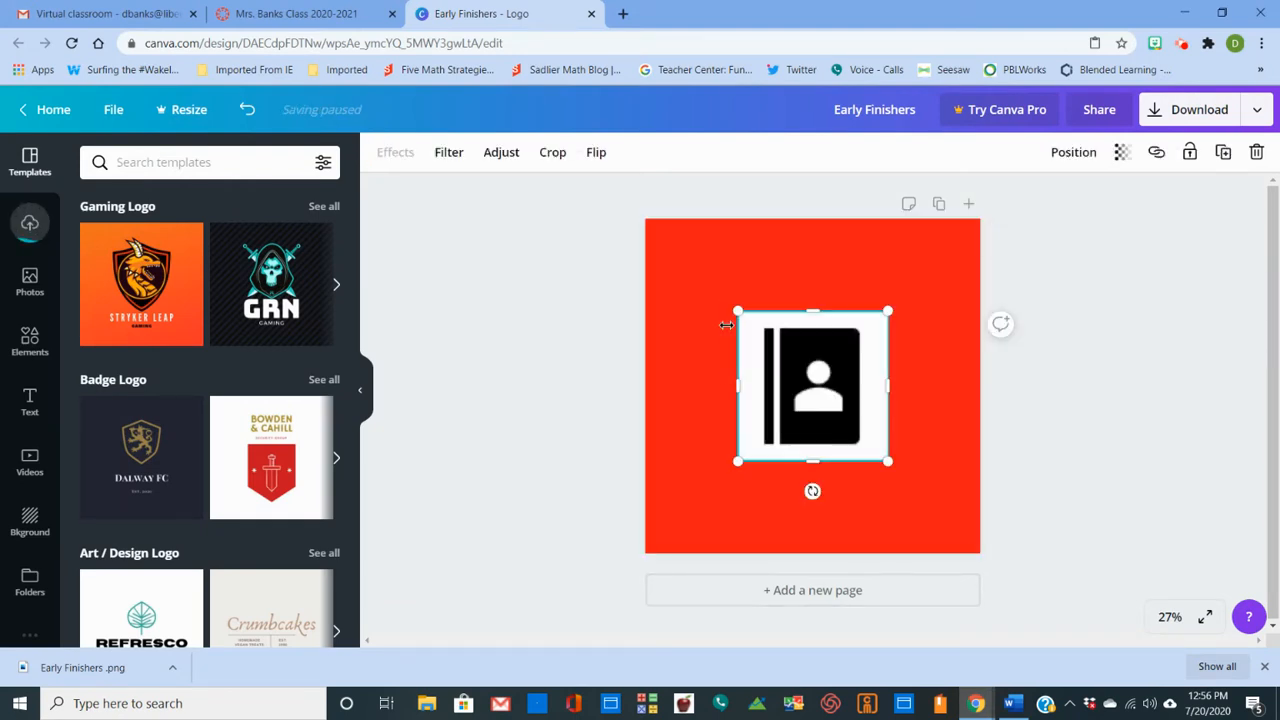
- Enlarge the address book image on all four sides to about 1,001 wide by 964 high, leaving a red border around it
{"action": "left_click_drag", "start_coordinate": [814, 309], "coordinate": [810, 279]}
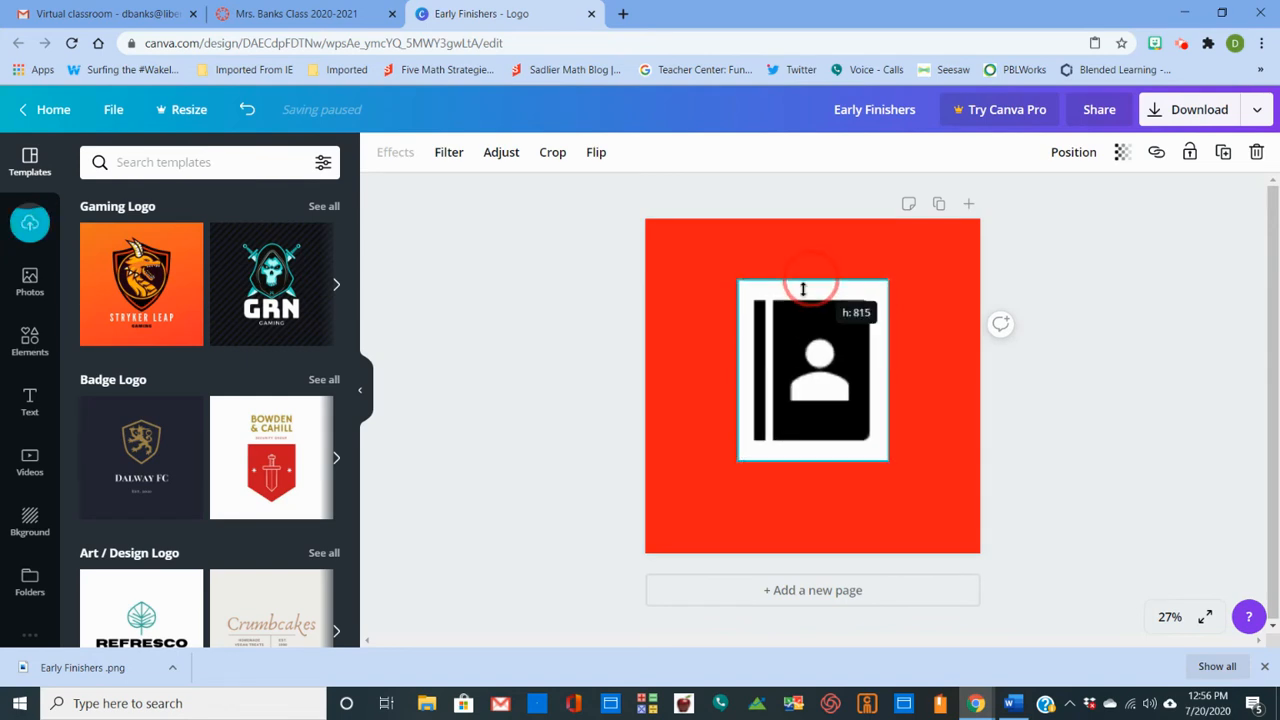
{"action": "left_click_drag", "start_coordinate": [735, 369], "coordinate": [705, 376]}
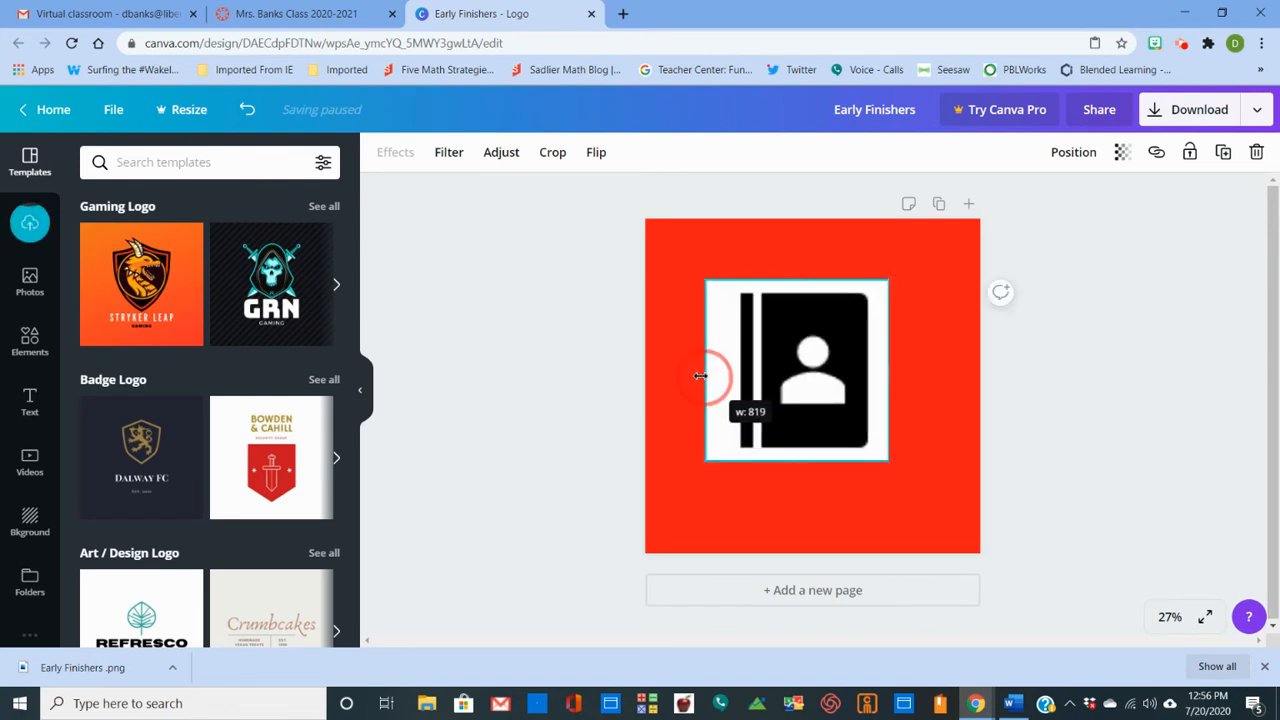
{"action": "left_click_drag", "start_coordinate": [889, 371], "coordinate": [926, 370]}
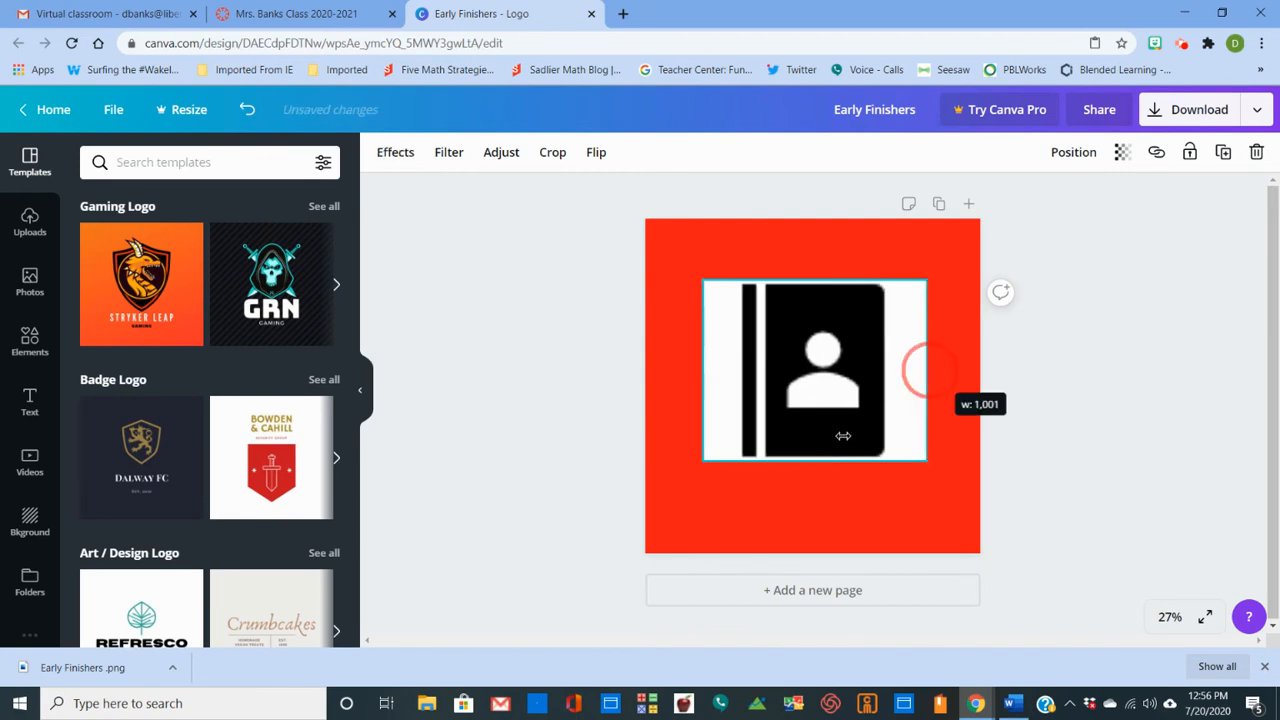
{"action": "left_click_drag", "start_coordinate": [813, 460], "coordinate": [812, 494]}
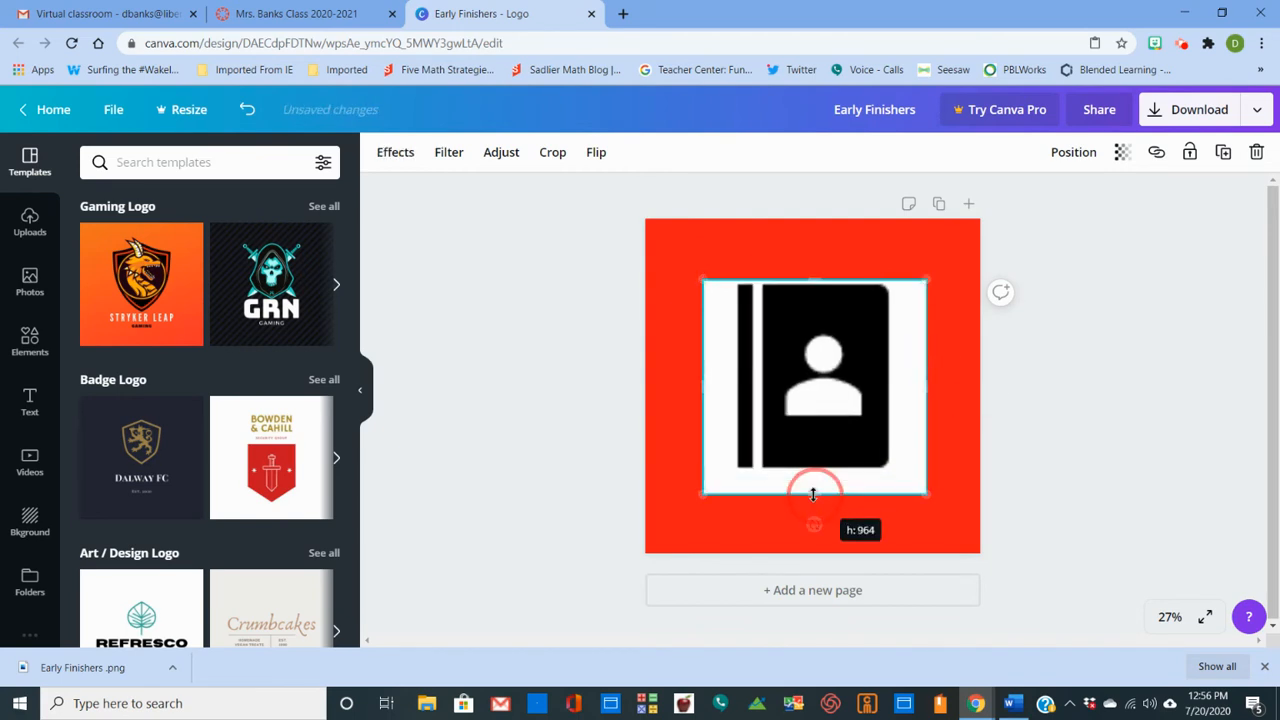
{"action": "left_click", "coordinate": [1088, 406]}
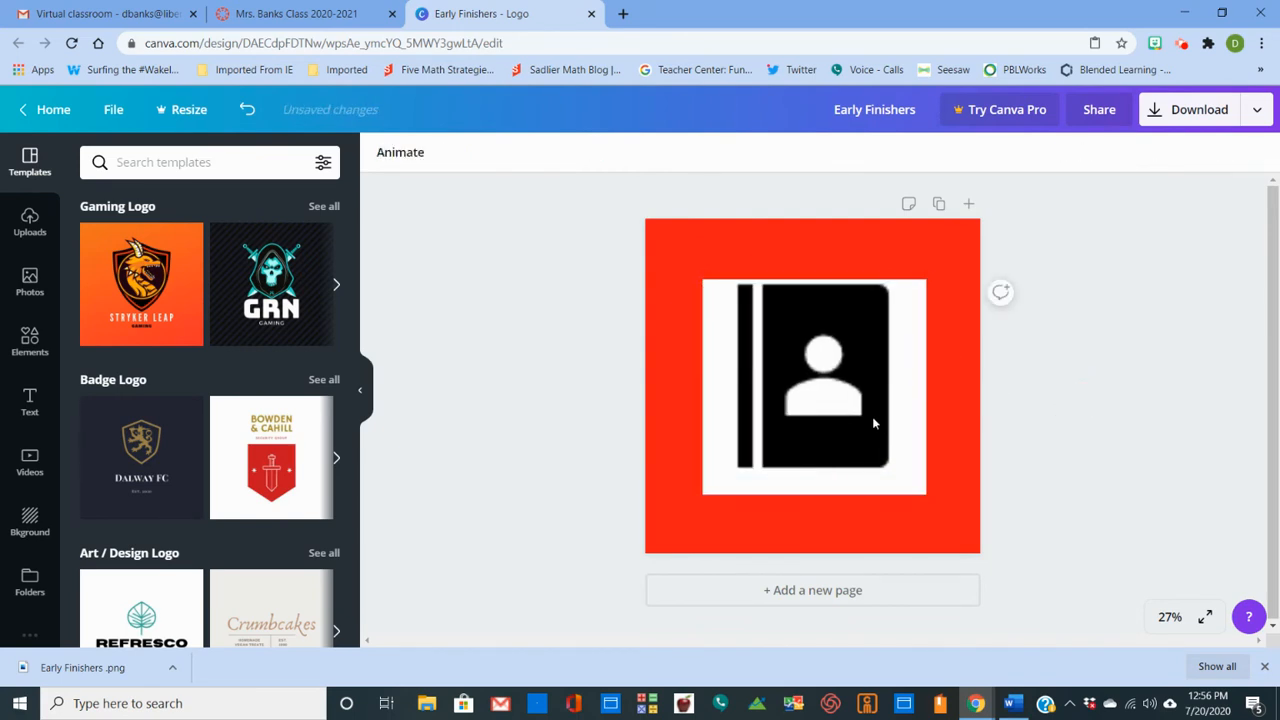
- Shift the address book image slightly to the right on the red page and deselect it
{"action": "left_click", "coordinate": [807, 412]}
{"action": "mouse_move", "coordinate": [807, 390]}
{"action": "left_mouse_down"}
{"action": "mouse_move", "coordinate": [806, 363]}
{"action": "mouse_move", "coordinate": [803, 400]}
{"action": "mouse_move", "coordinate": [826, 388]}
{"action": "mouse_move", "coordinate": [818, 409]}
{"action": "mouse_move", "coordinate": [816, 382]}
{"action": "mouse_move", "coordinate": [802, 405]}
{"action": "mouse_move", "coordinate": [822, 418]}
{"action": "mouse_move", "coordinate": [812, 381]}
{"action": "mouse_move", "coordinate": [812, 412]}
{"action": "left_mouse_up"}
{"action": "left_click", "coordinate": [1104, 417]}
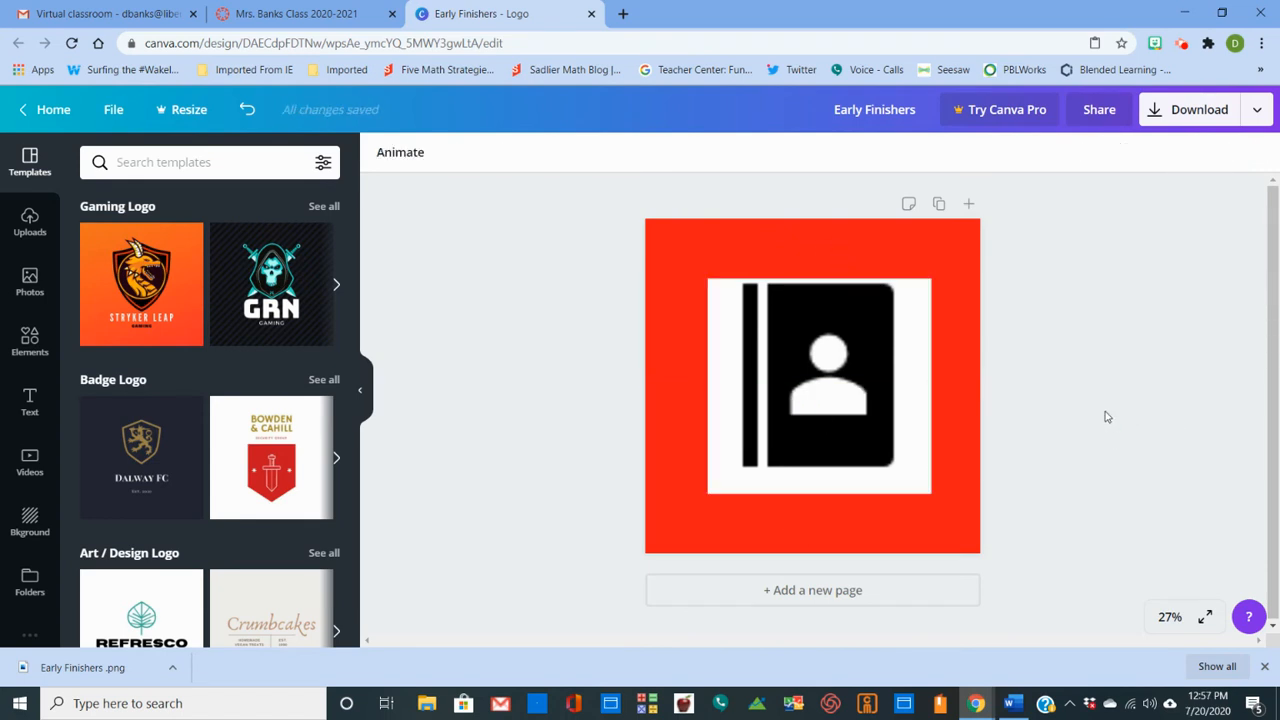
- Rename the design as Books To Read
{"action": "left_click", "coordinate": [836, 109]}
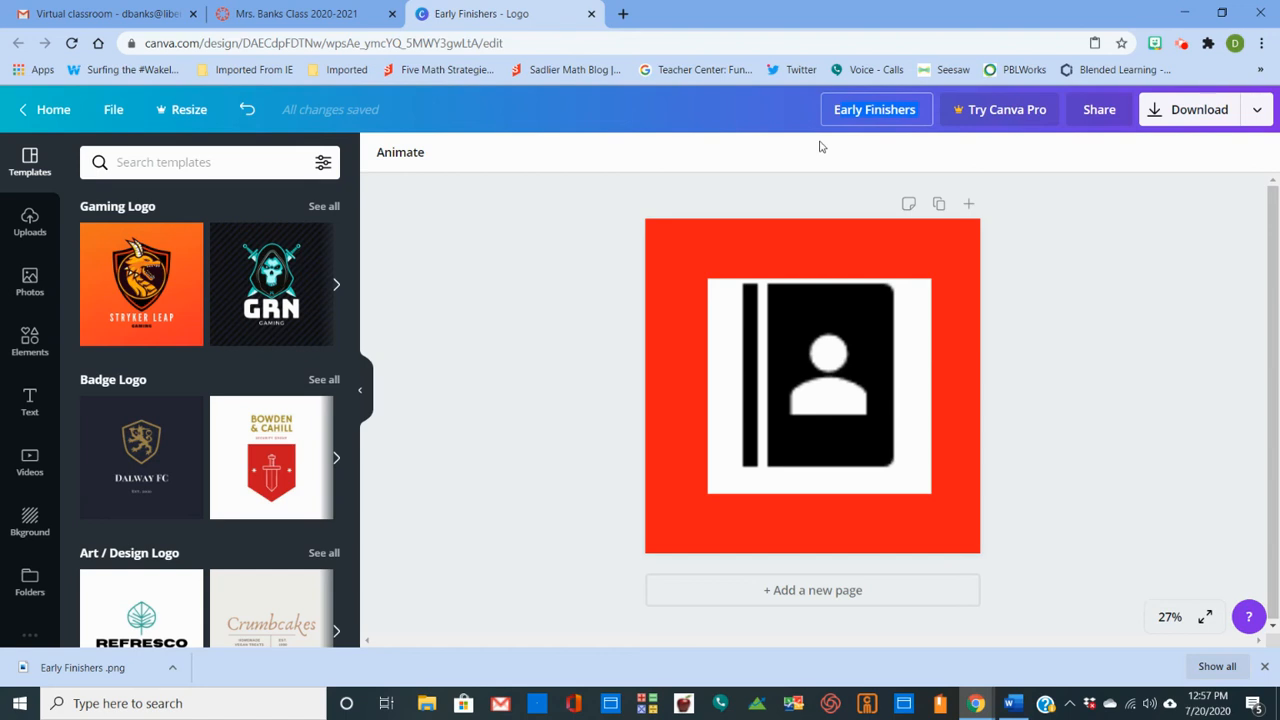
{"action": "type", "text": "Abou"}
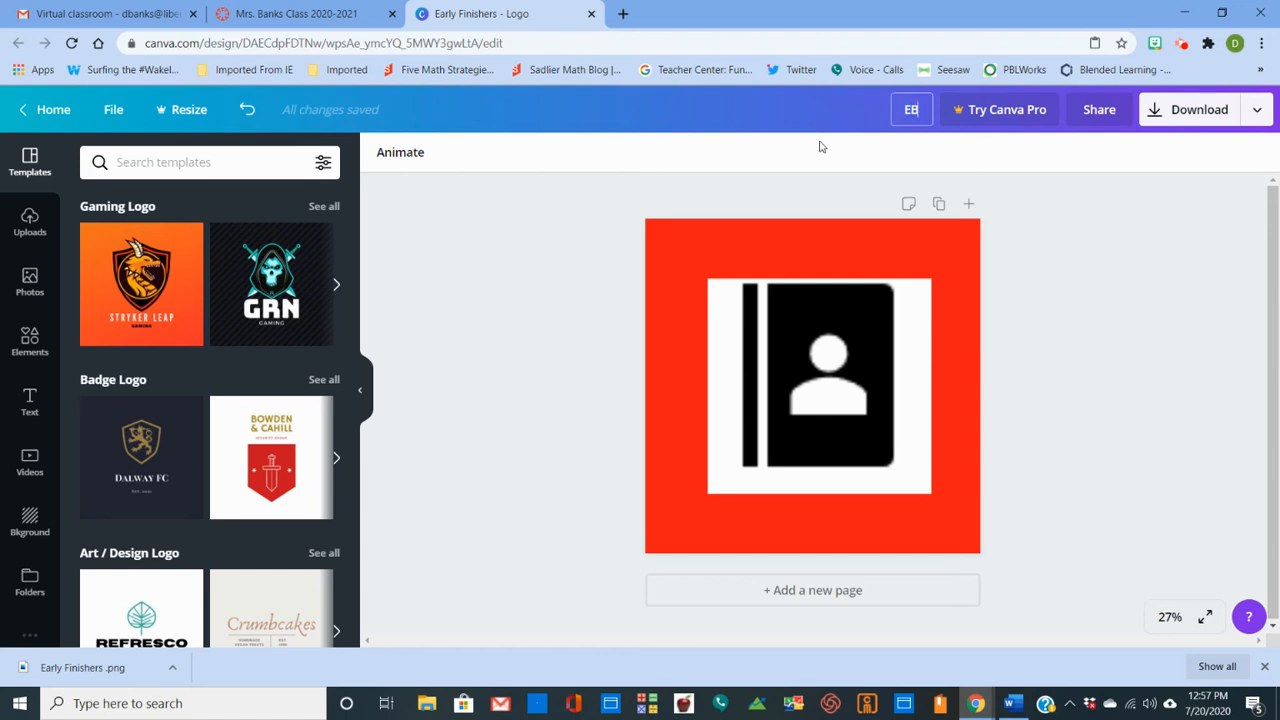
{"action": "key", "text": "BackSpace"}
{"action": "key", "text": "BackSpace"}
{"action": "key", "text": "BackSpace"}
{"action": "key", "text": "BackSpace"}
{"action": "type", "text": "Books To Re"}
{"action": "type", "text": "ad"}
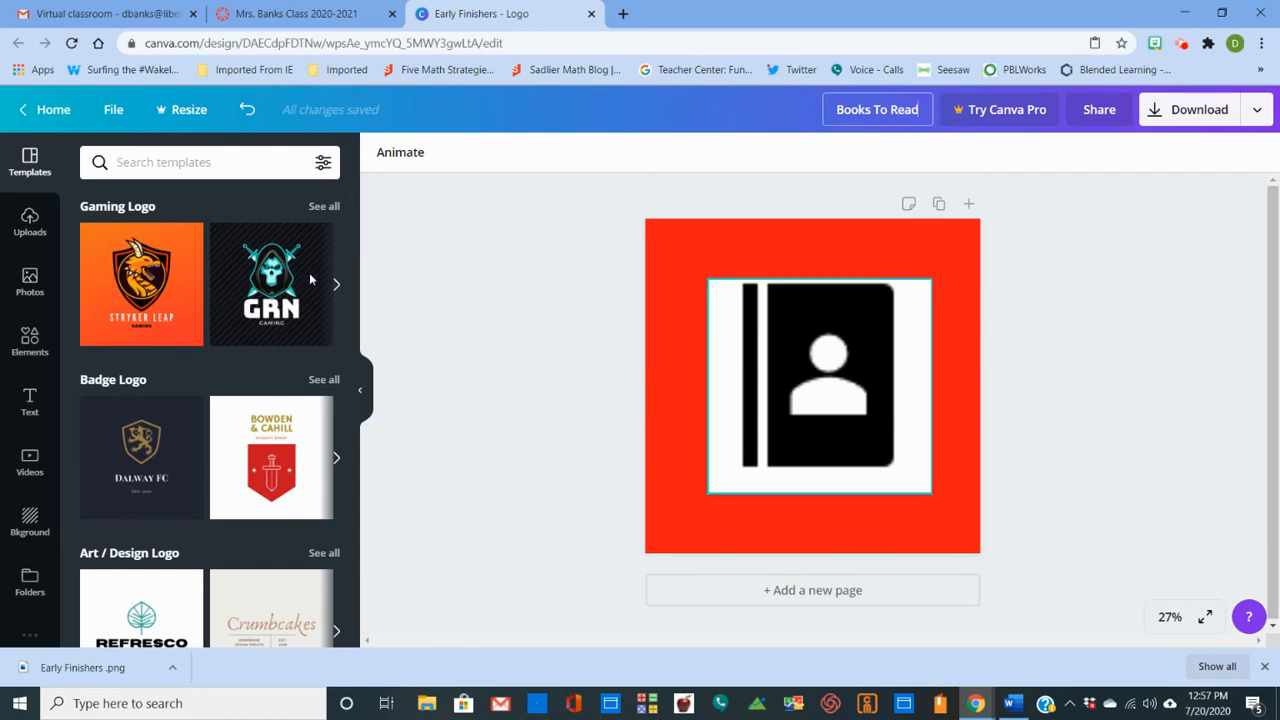
- Switch to the Canvas course home page, close the downloads bar, and open the weekly menu board from the Math link button
{"action": "left_click", "coordinate": [300, 14]}
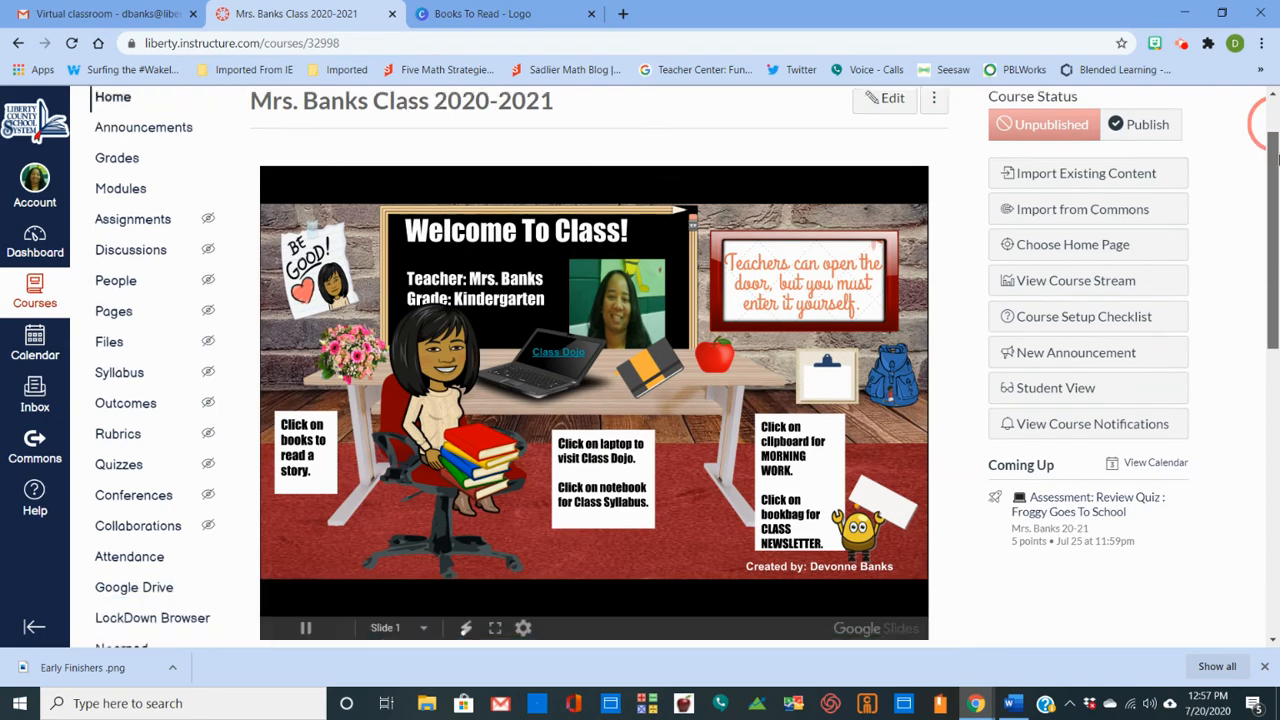
{"action": "left_click_drag", "start_coordinate": [1266, 141], "coordinate": [1278, 453]}
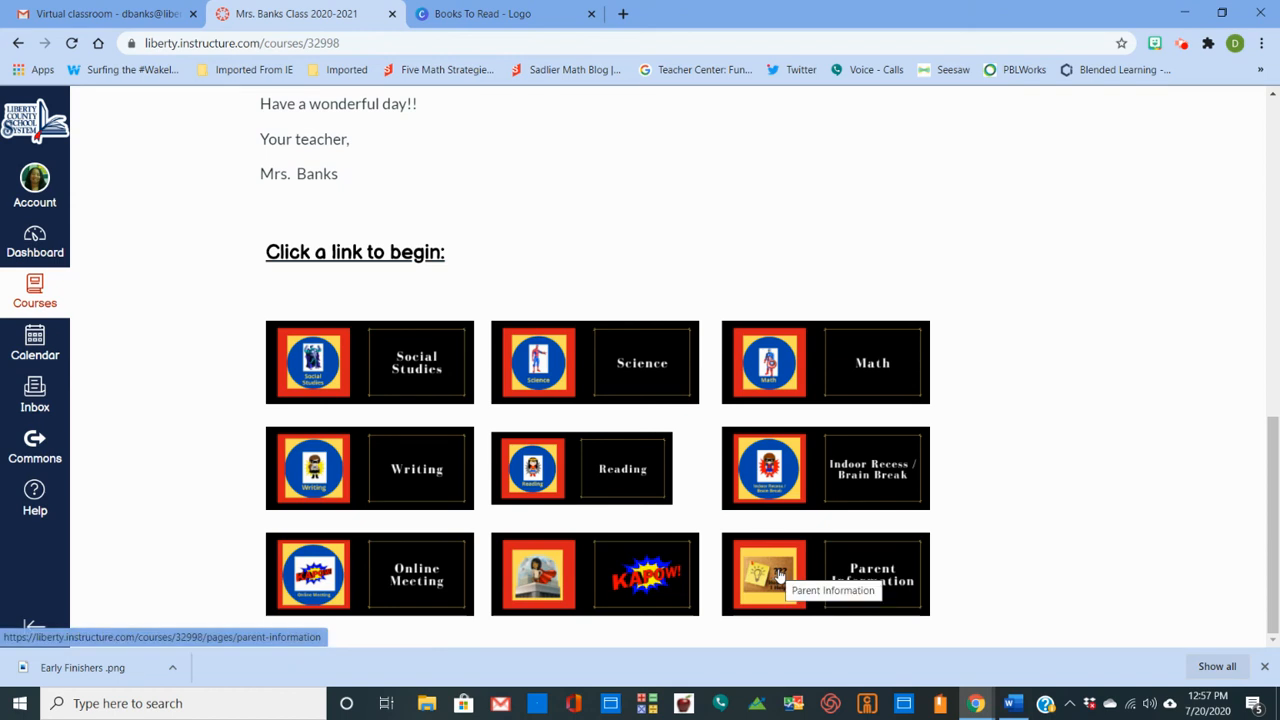
{"action": "left_click", "coordinate": [1264, 666]}
{"action": "left_click", "coordinate": [780, 418]}
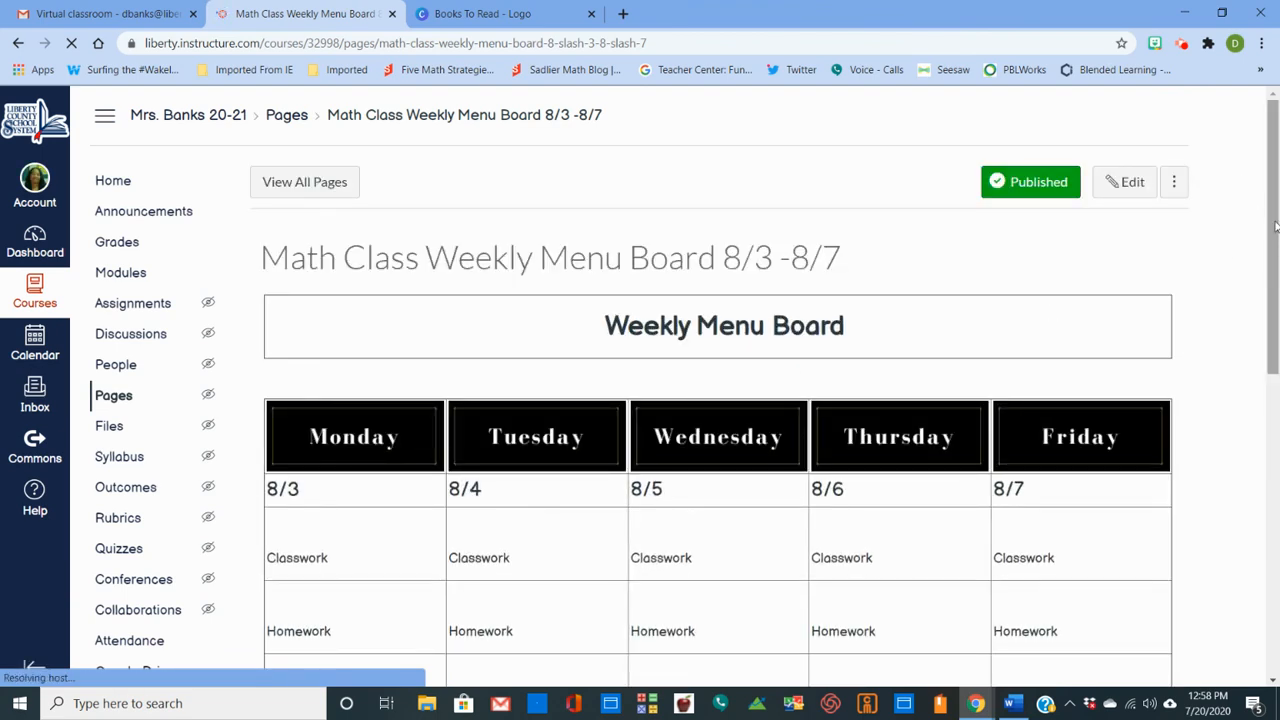
- Examine the icon buttons in the Math Class Weekly Menu Board and dismiss the recording time notice
{"action": "mouse_move", "coordinate": [1275, 216]}
{"action": "left_mouse_down"}
{"action": "mouse_move", "coordinate": [1276, 236]}
{"action": "mouse_move", "coordinate": [1273, 212]}
{"action": "left_mouse_up"}
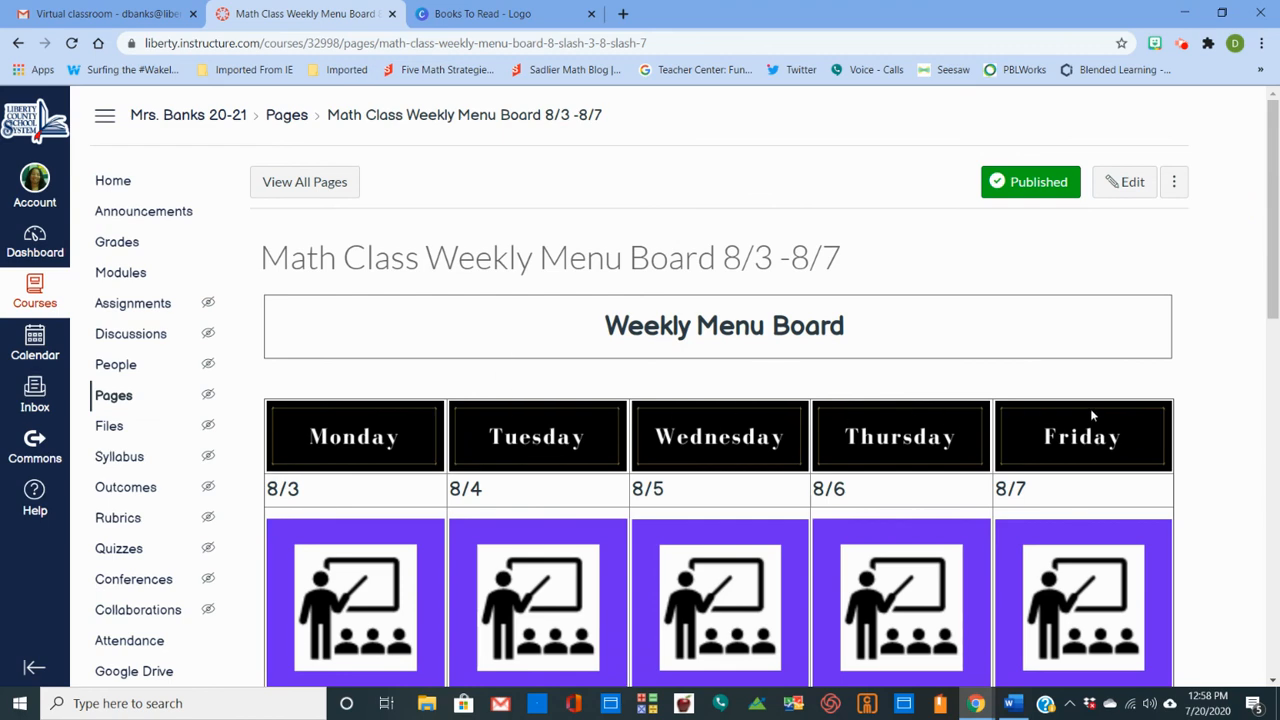
{"action": "mouse_move", "coordinate": [1275, 264]}
{"action": "left_mouse_down"}
{"action": "mouse_move", "coordinate": [1275, 316]}
{"action": "mouse_move", "coordinate": [1273, 262]}
{"action": "left_mouse_up"}
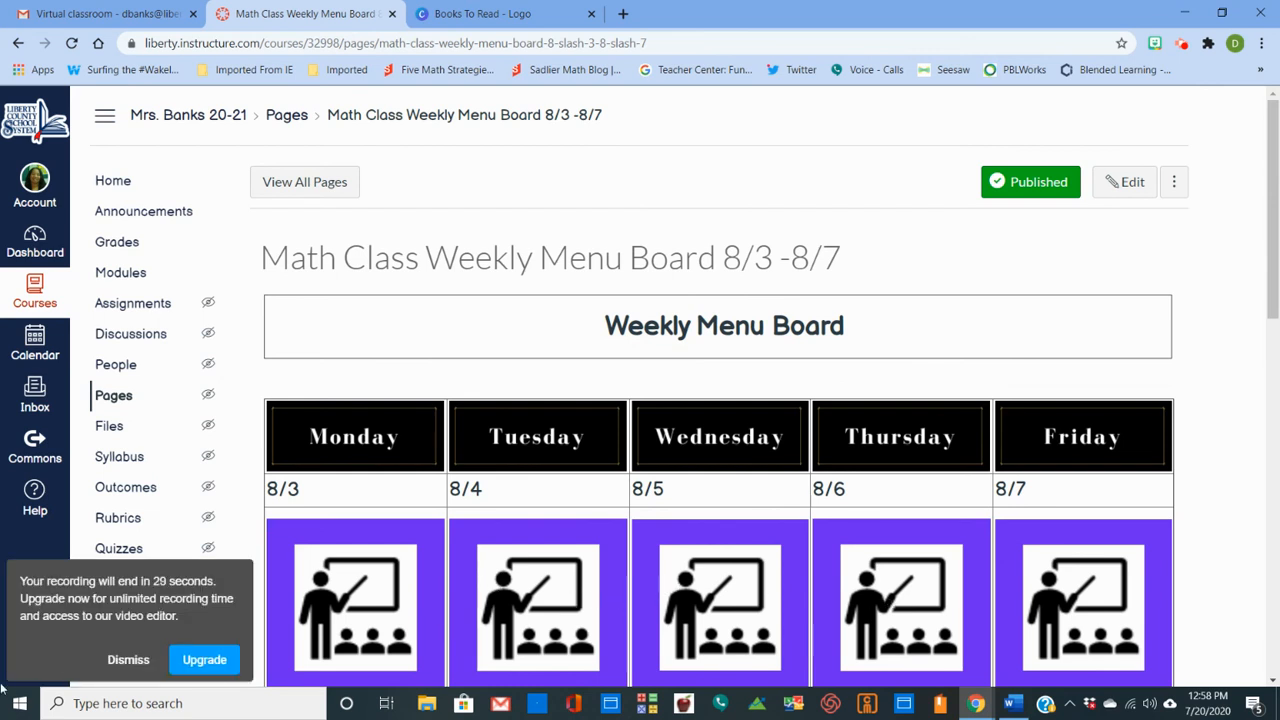
{"action": "left_click", "coordinate": [128, 660]}
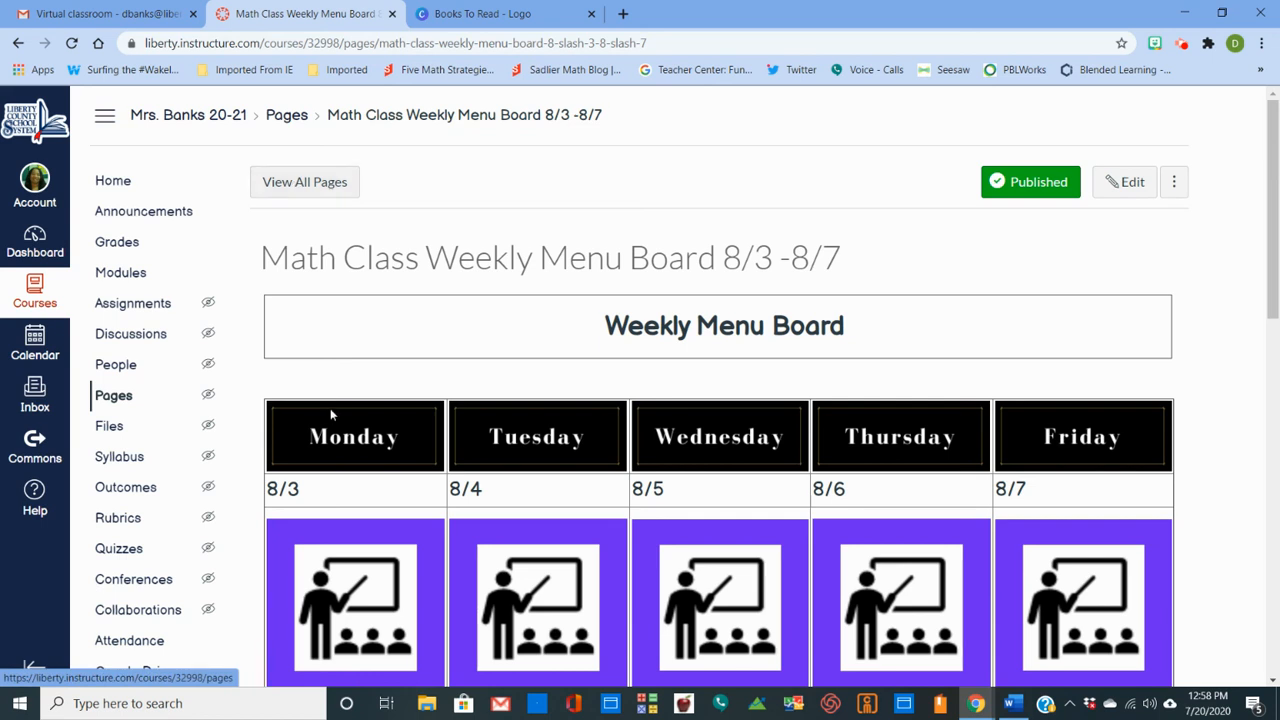
- Open the list of all course pages and return to the Books To Read design in Canva with its templates shown
{"action": "left_click", "coordinate": [298, 183]}
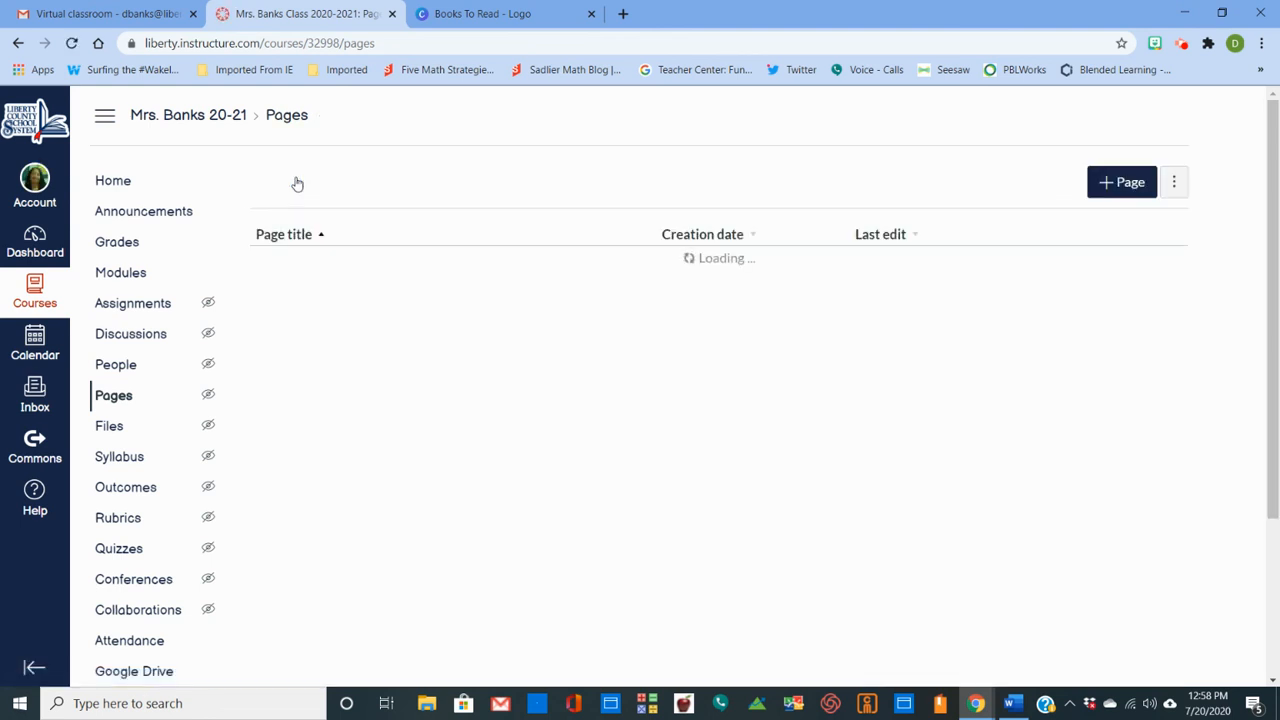
{"action": "left_click", "coordinate": [458, 12]}
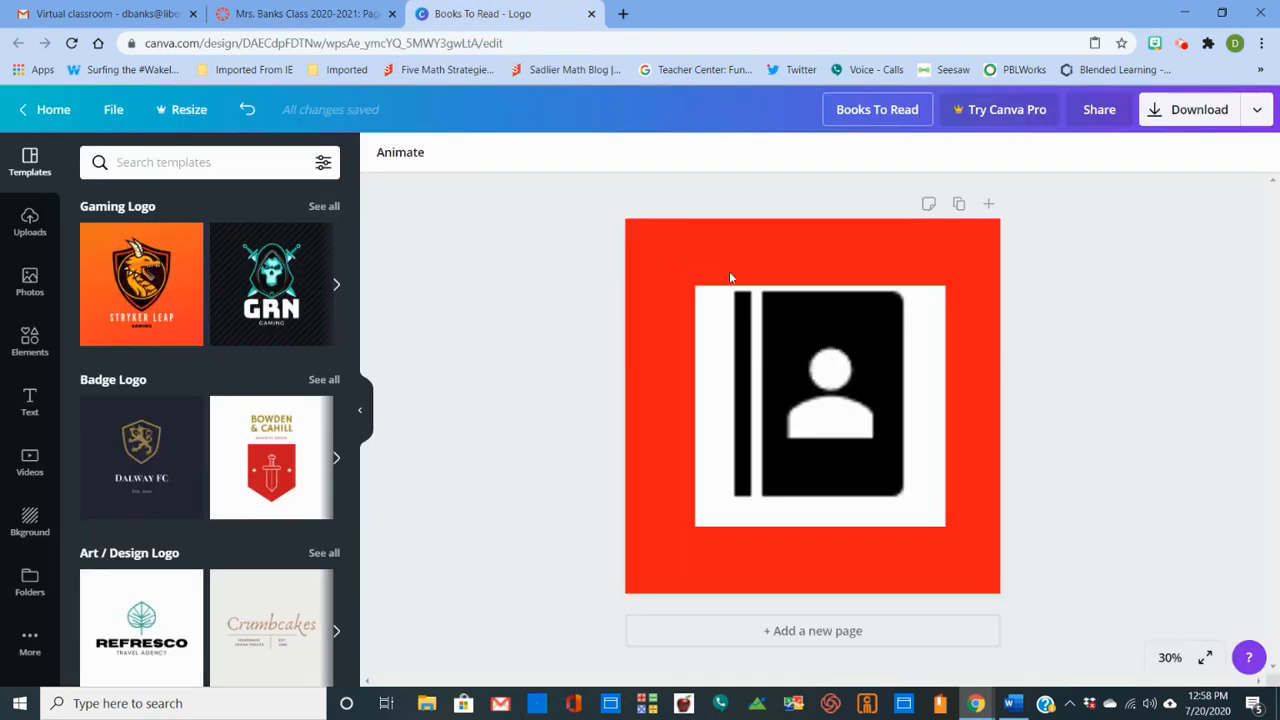
{"action": "left_click", "coordinate": [31, 170]}
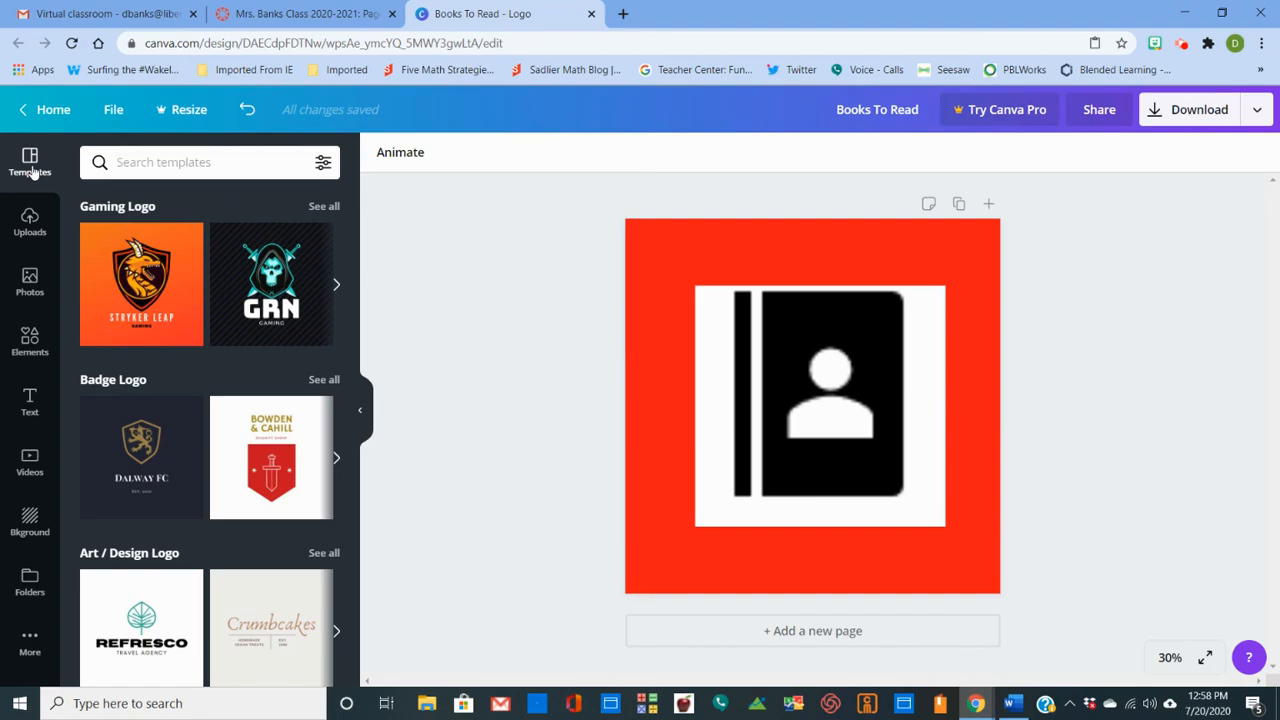